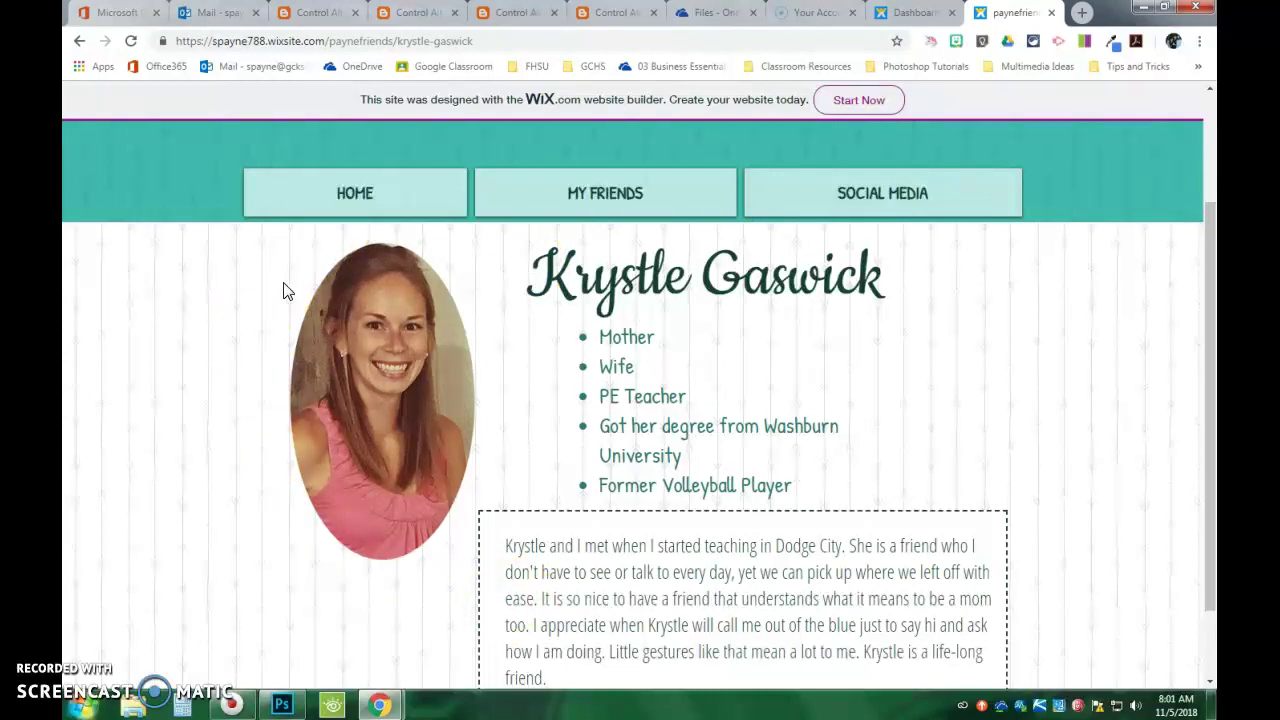
Open the second friend's profile page from the MY FRIENDS menu and scroll through it
mouse_move(553, 194)
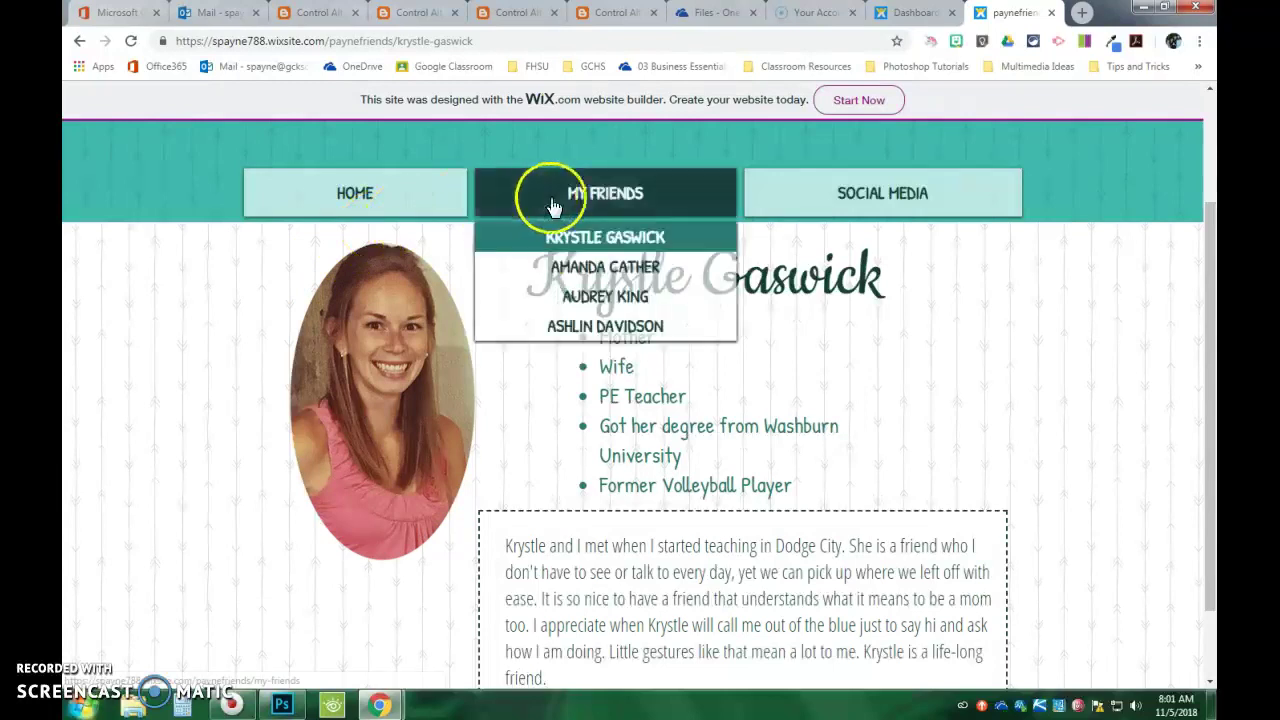
left_click(582, 267)
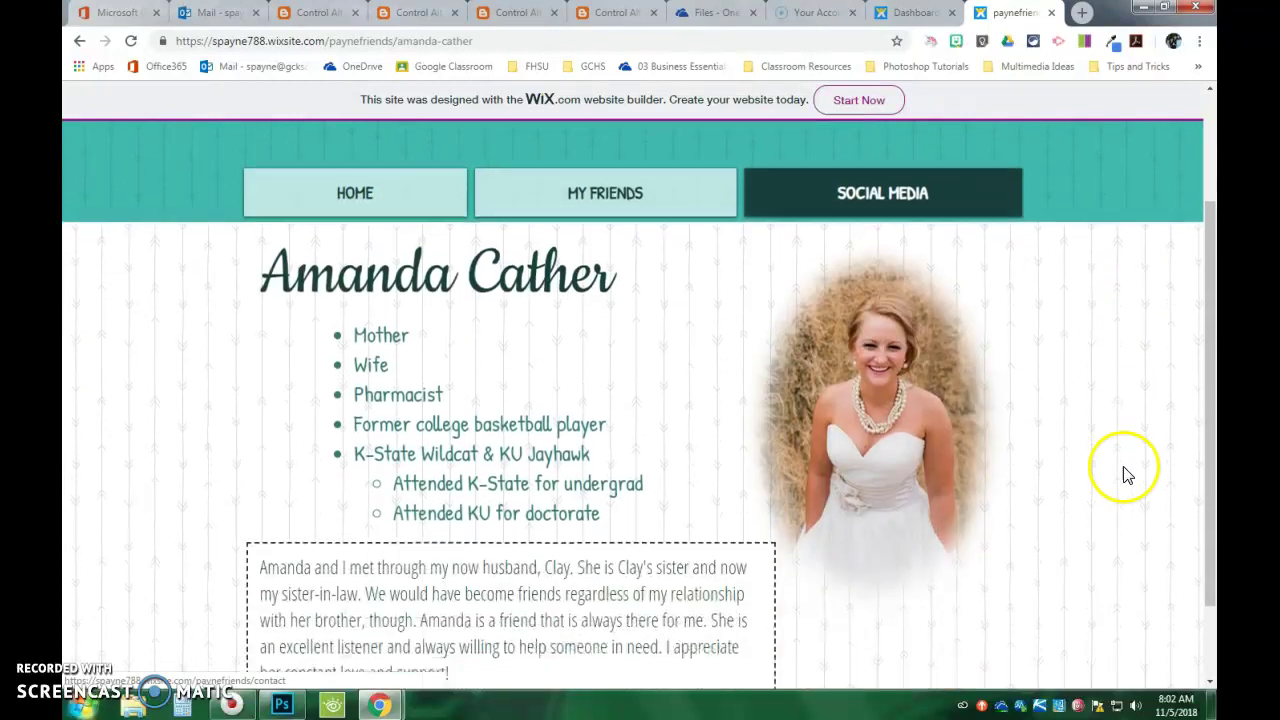
scroll(1126, 474, "down", 2)
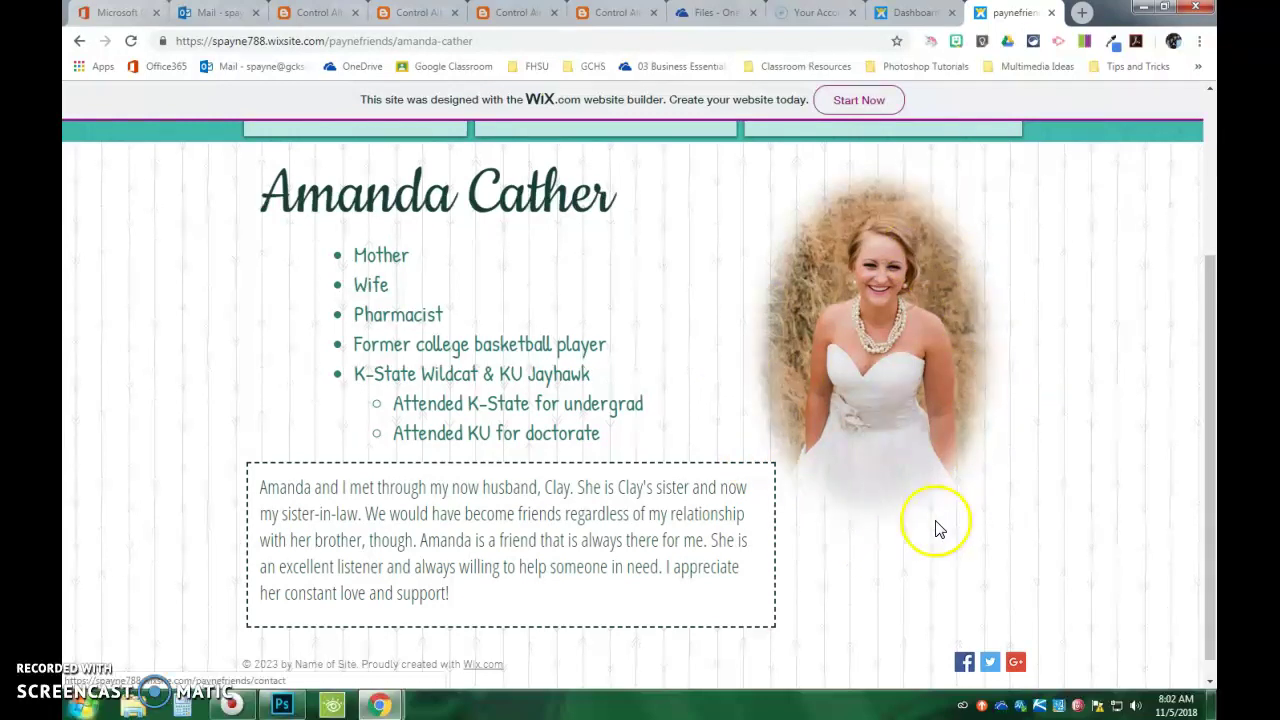
scroll(700, 230, "up", 1)
Visit the third friend's profile, then the fourth friend's profile, and scroll through it
mouse_move(607, 193)
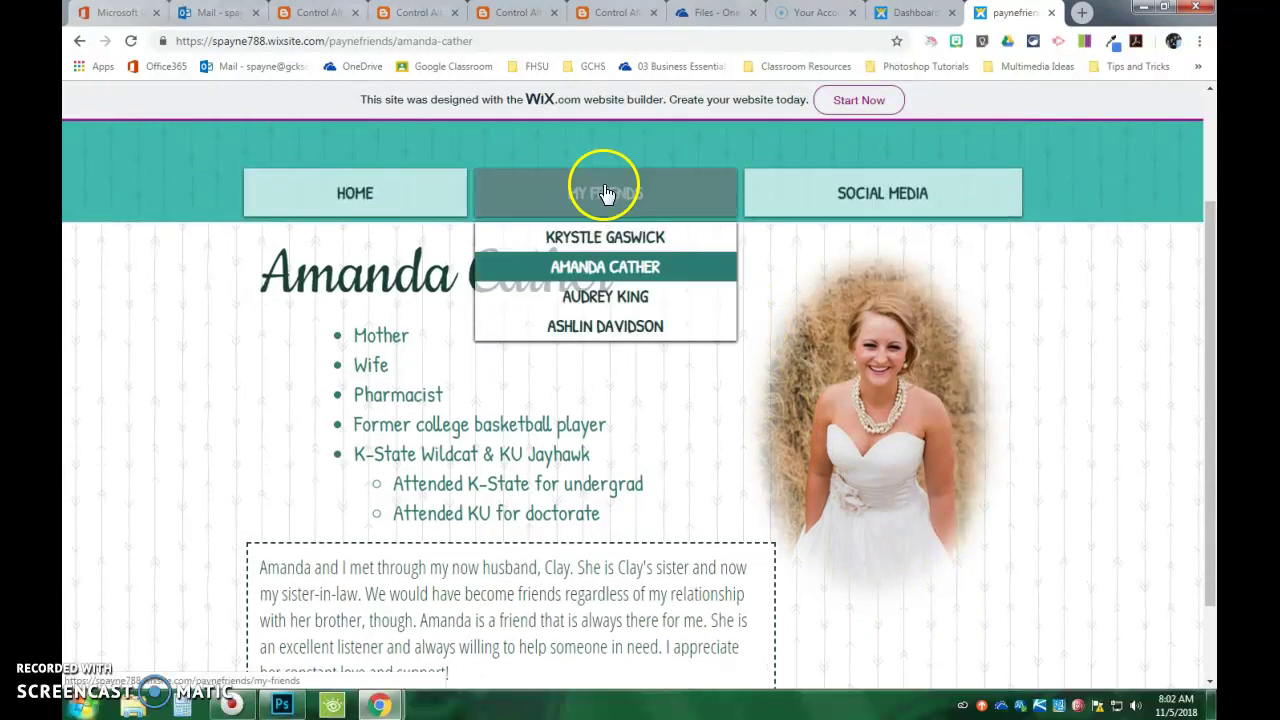
left_click(588, 296)
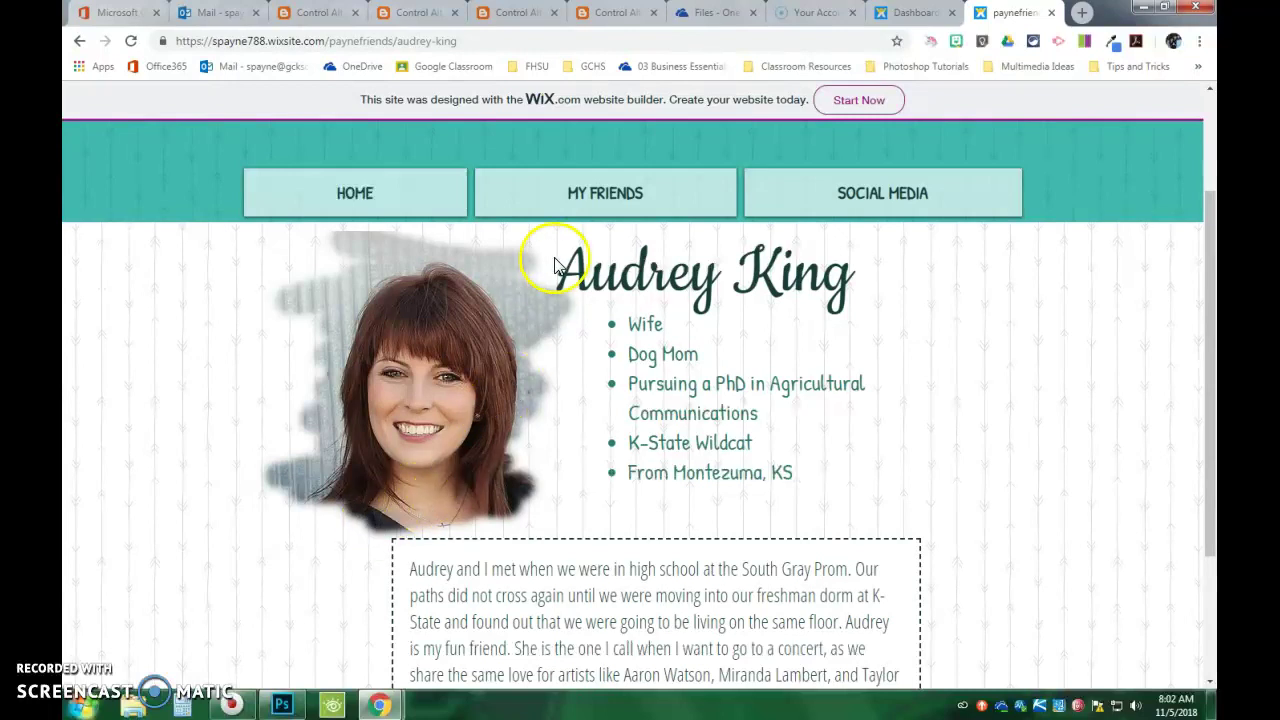
mouse_move(600, 198)
left_click(681, 340)
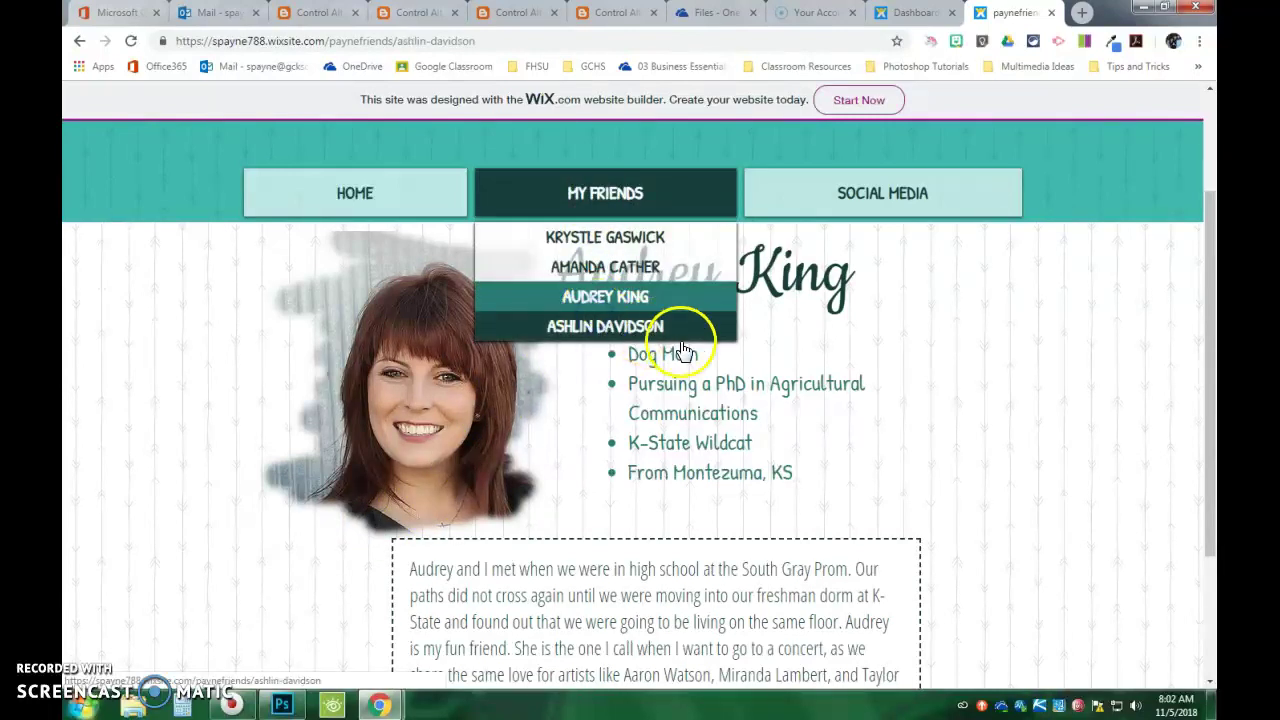
scroll(949, 374, "down", 3)
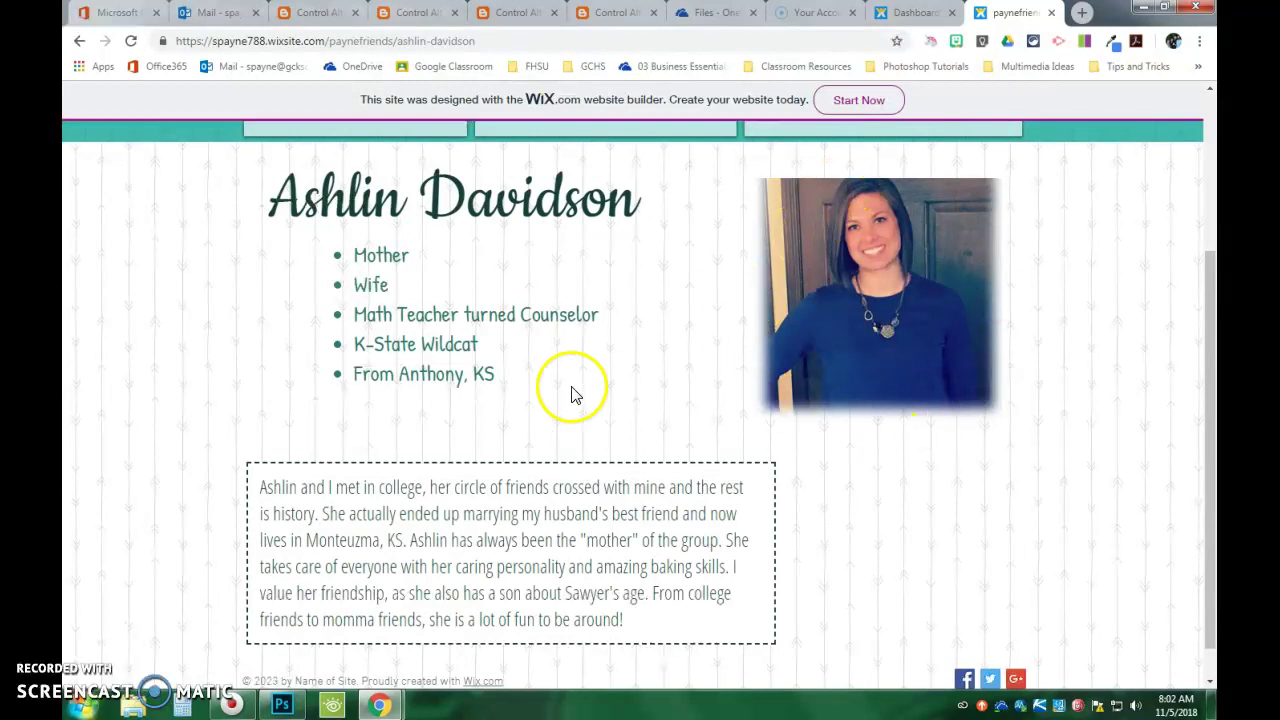
scroll(740, 450, "up", 1)
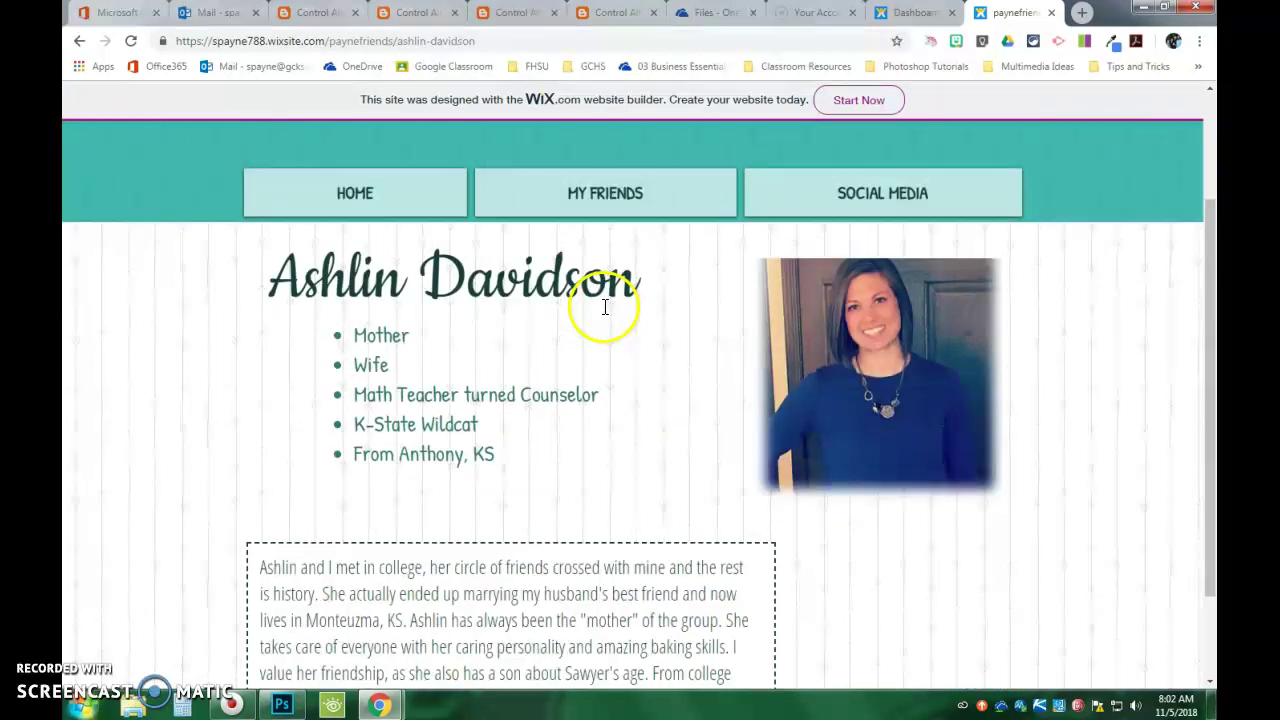
Switch to Photoshop, bringing up the Open dialog and cancelling it without opening a file
left_click(283, 705)
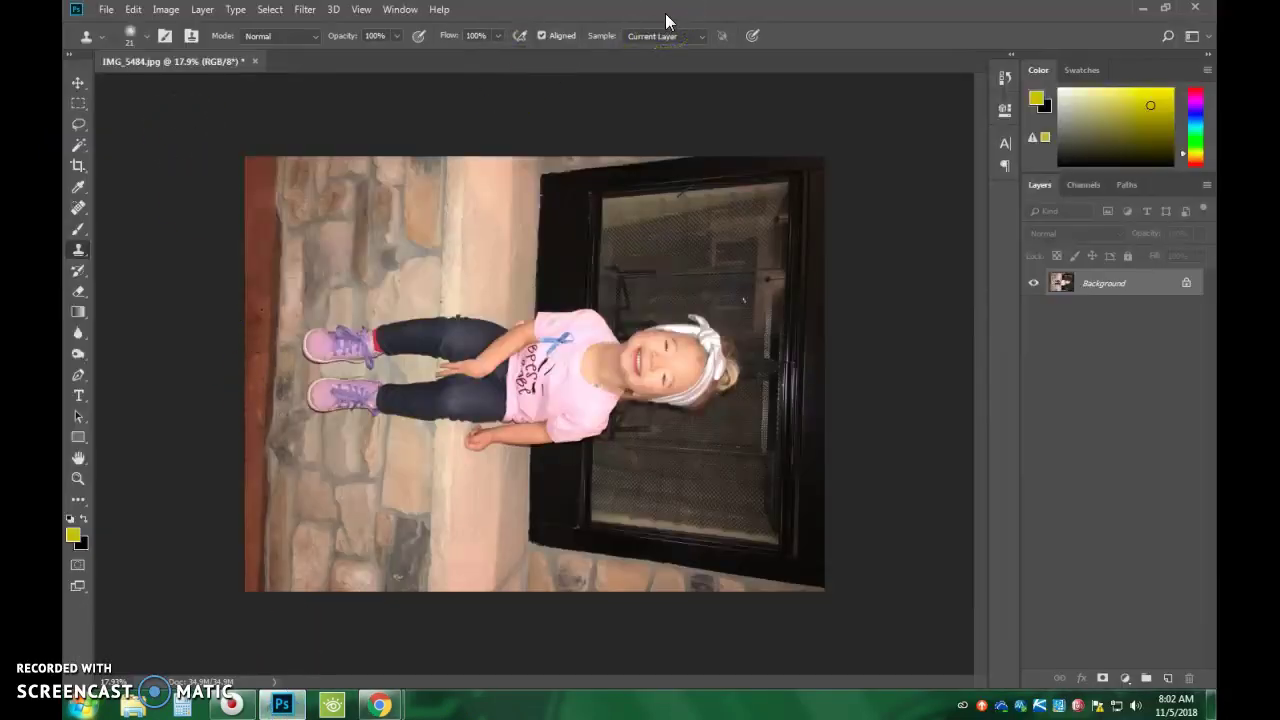
left_click(105, 9)
left_click(120, 45)
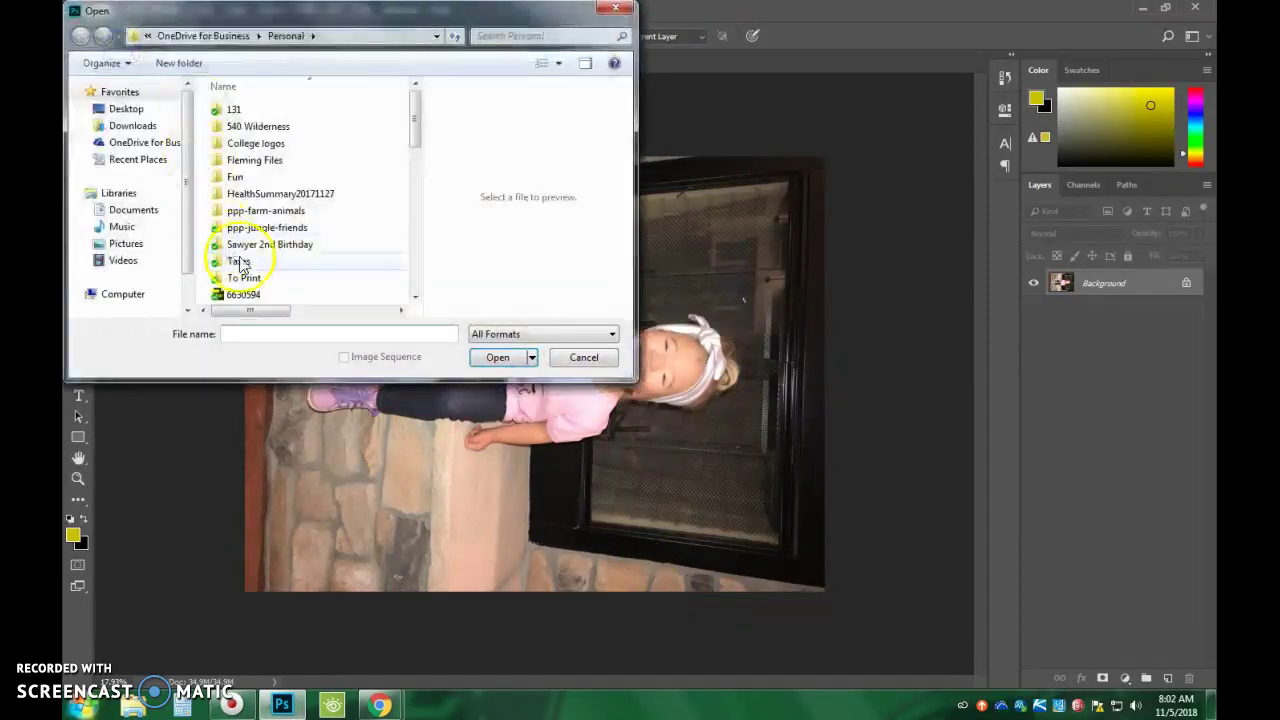
left_click(587, 360)
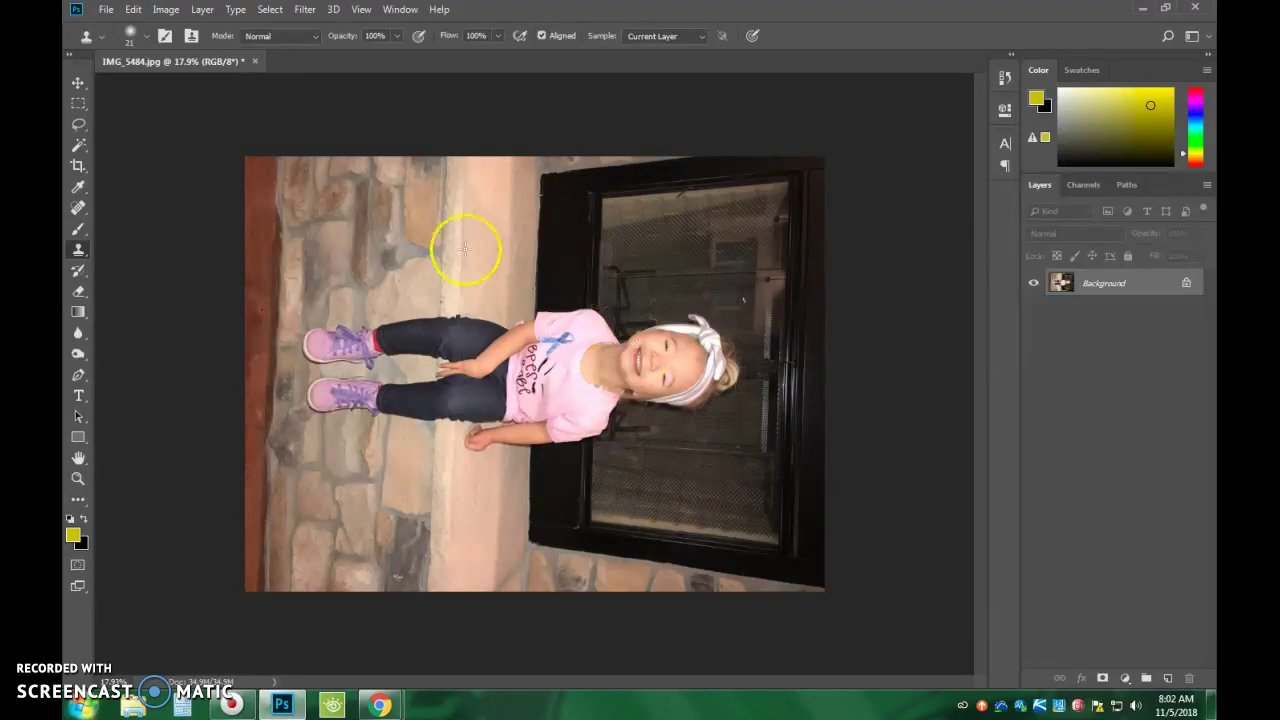
Rotate the photo 90° counter-clockwise so it stands upright in portrait orientation
left_click(162, 10)
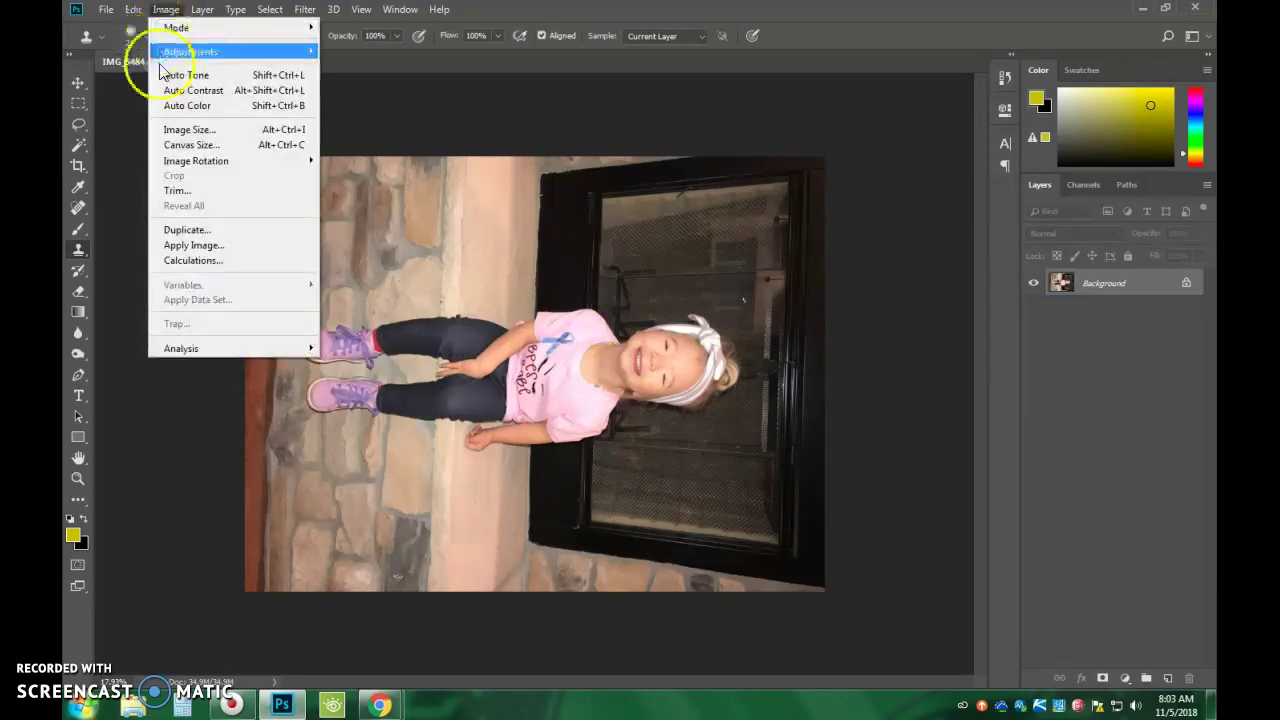
mouse_move(188, 163)
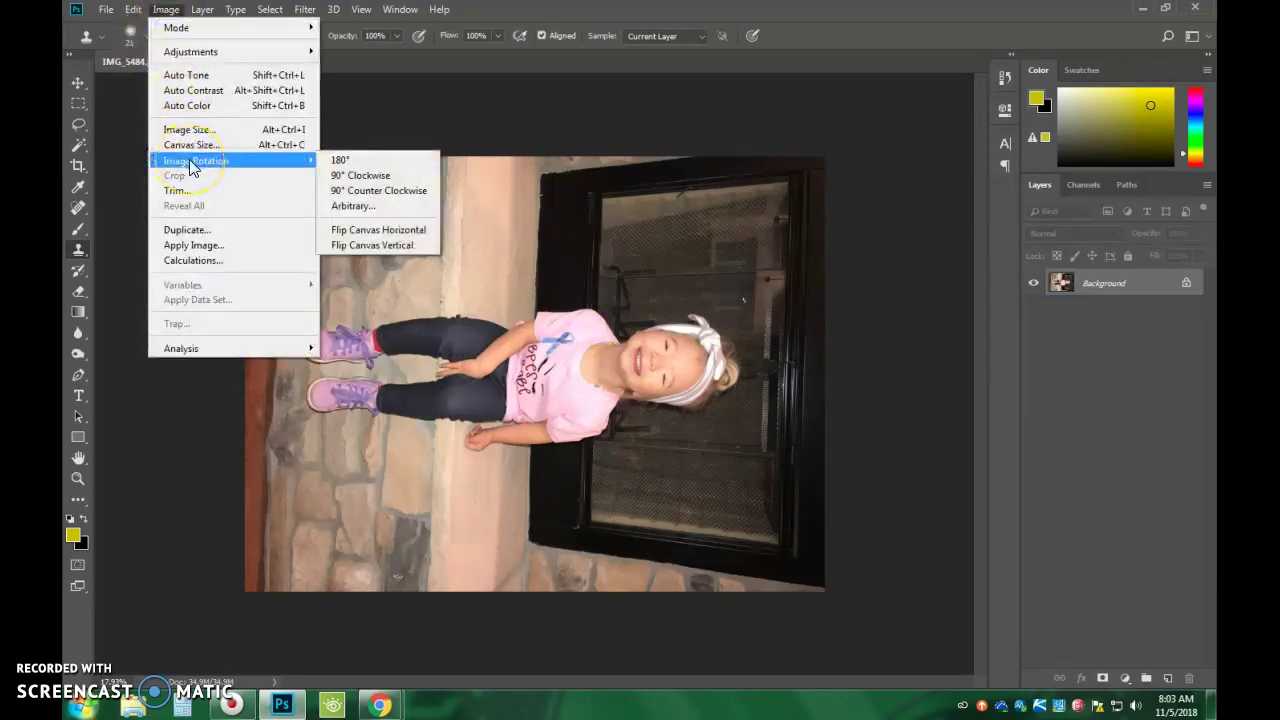
left_click(383, 195)
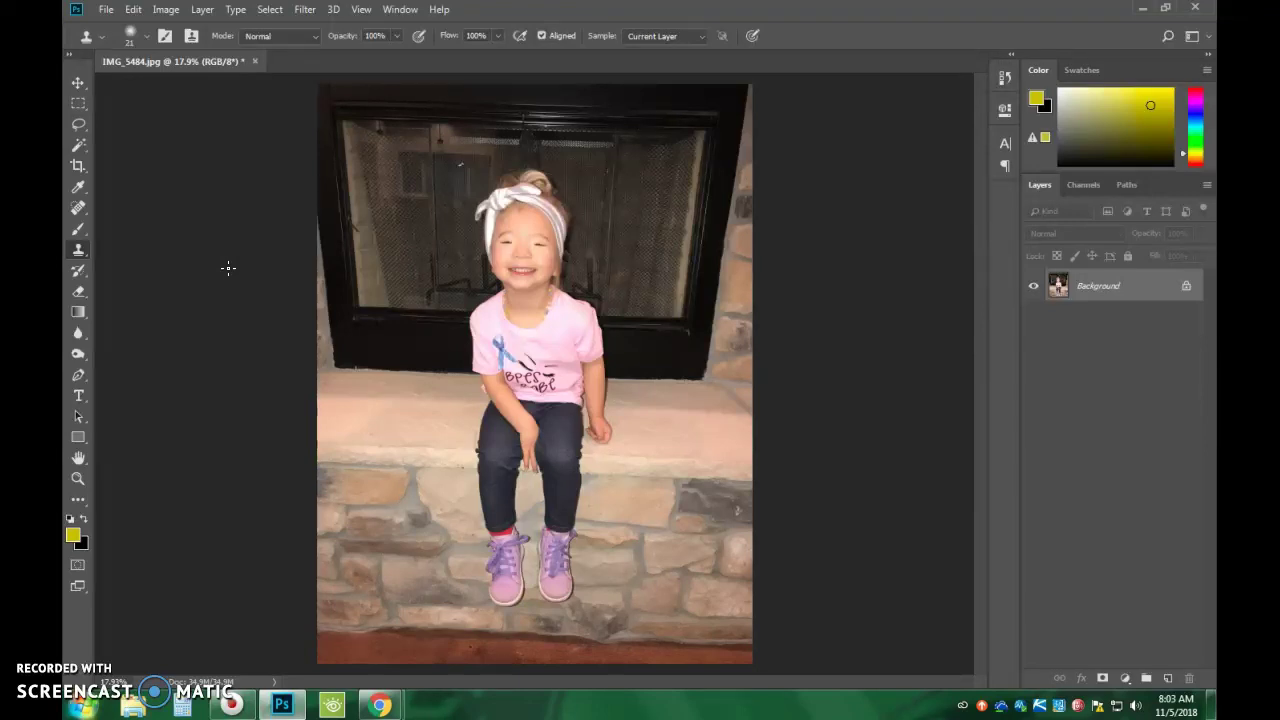
Pick the Move tool and display rulers along the photo's top and left edges with Ctrl+R
left_click(78, 82)
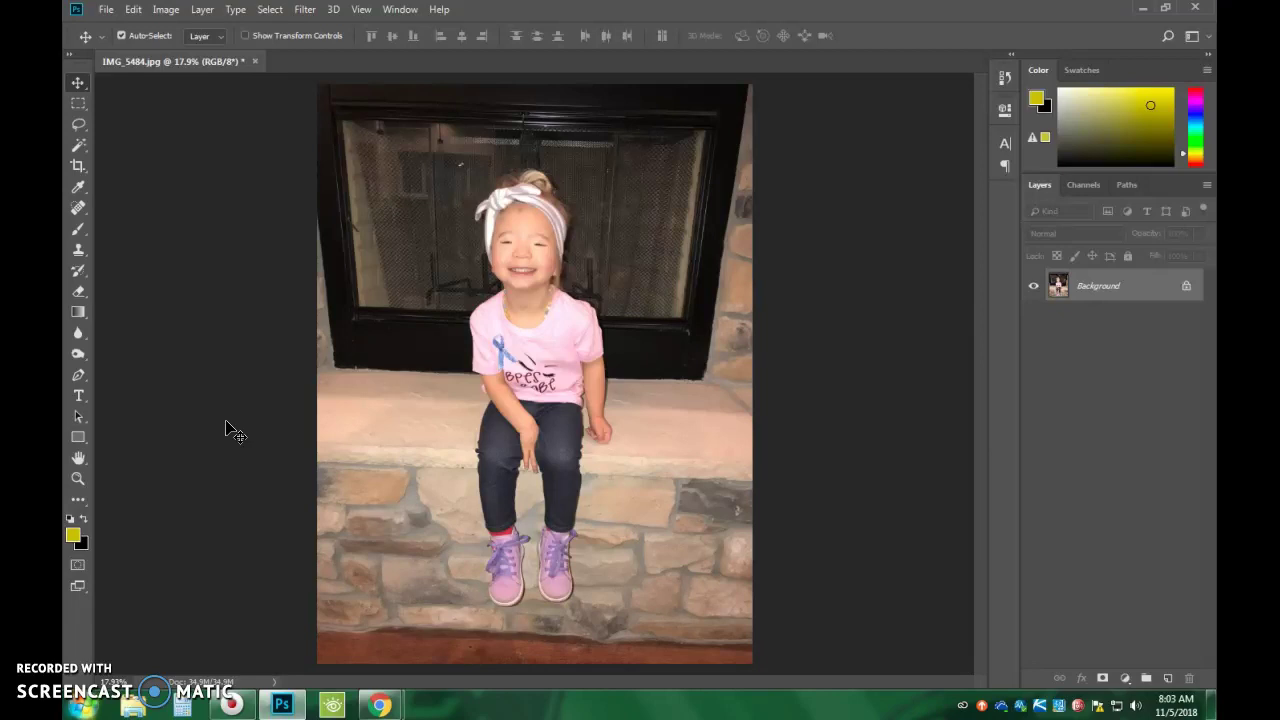
key("ctrl+r")
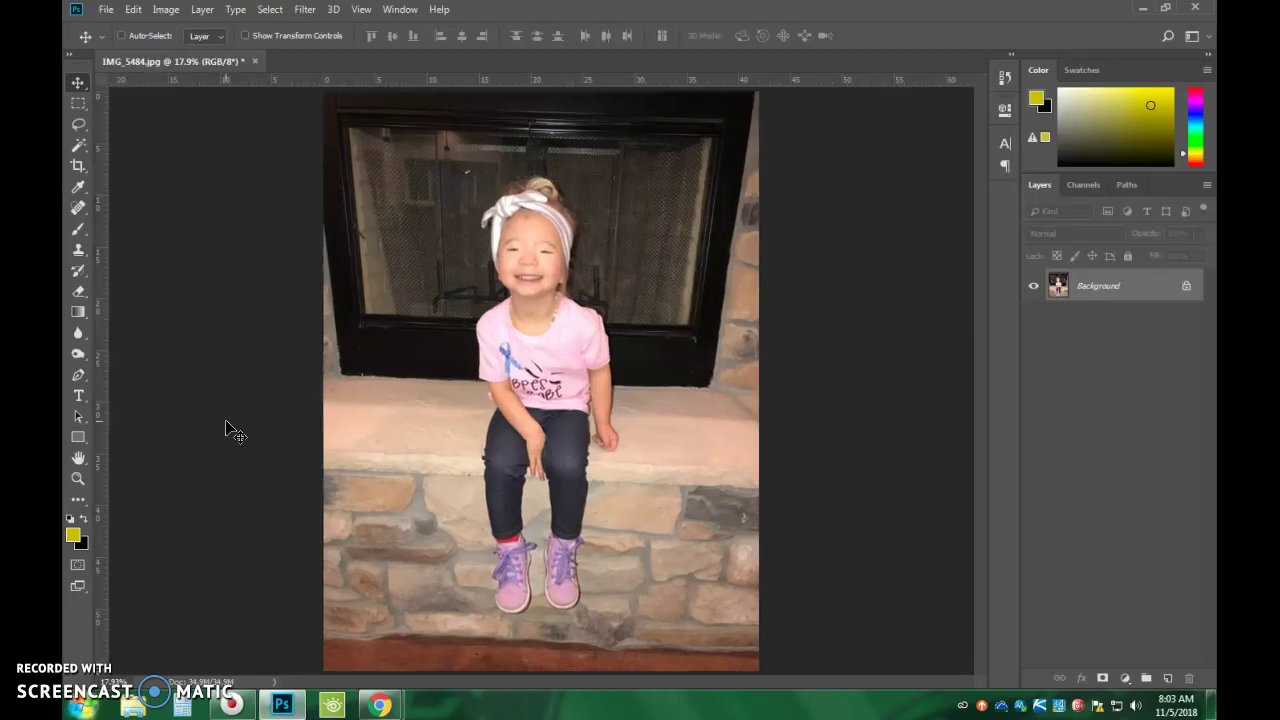
mouse_move(300, 79)
left_mouse_down()
mouse_move(306, 20)
mouse_move(371, 90)
mouse_move(803, 102)
mouse_move(365, 105)
left_mouse_up()
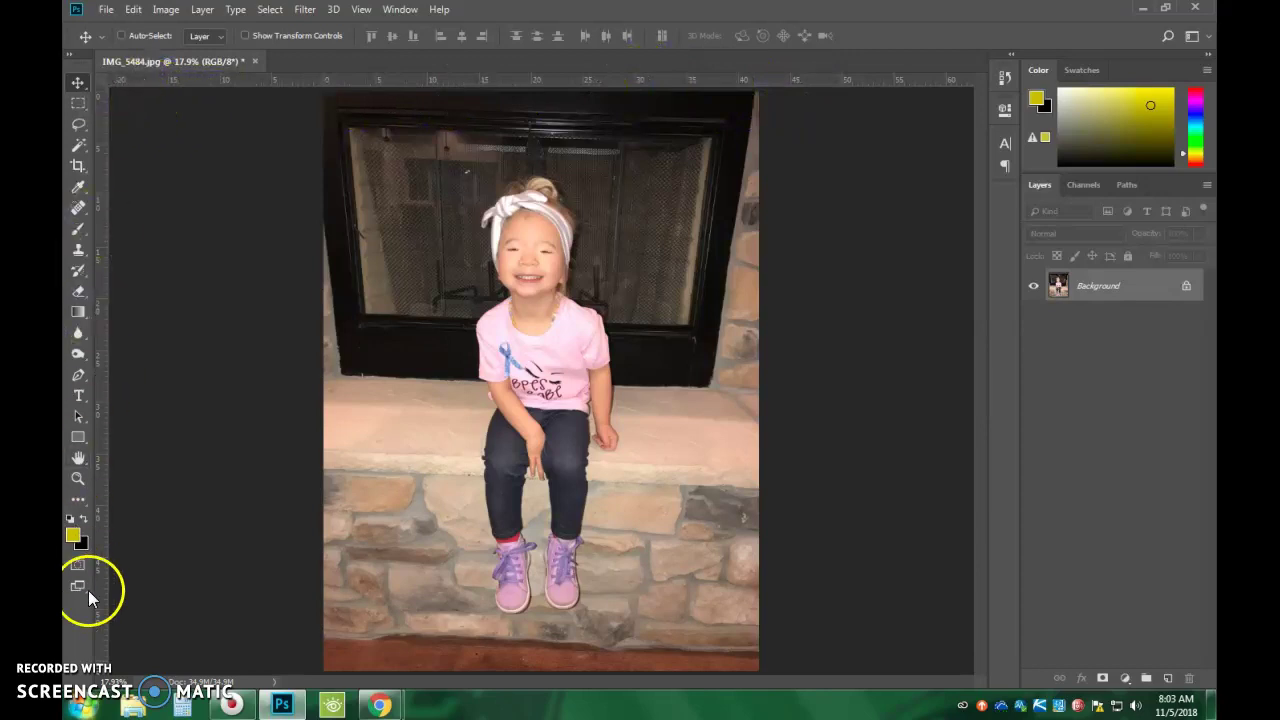
left_click_drag(108, 80, 774, 123)
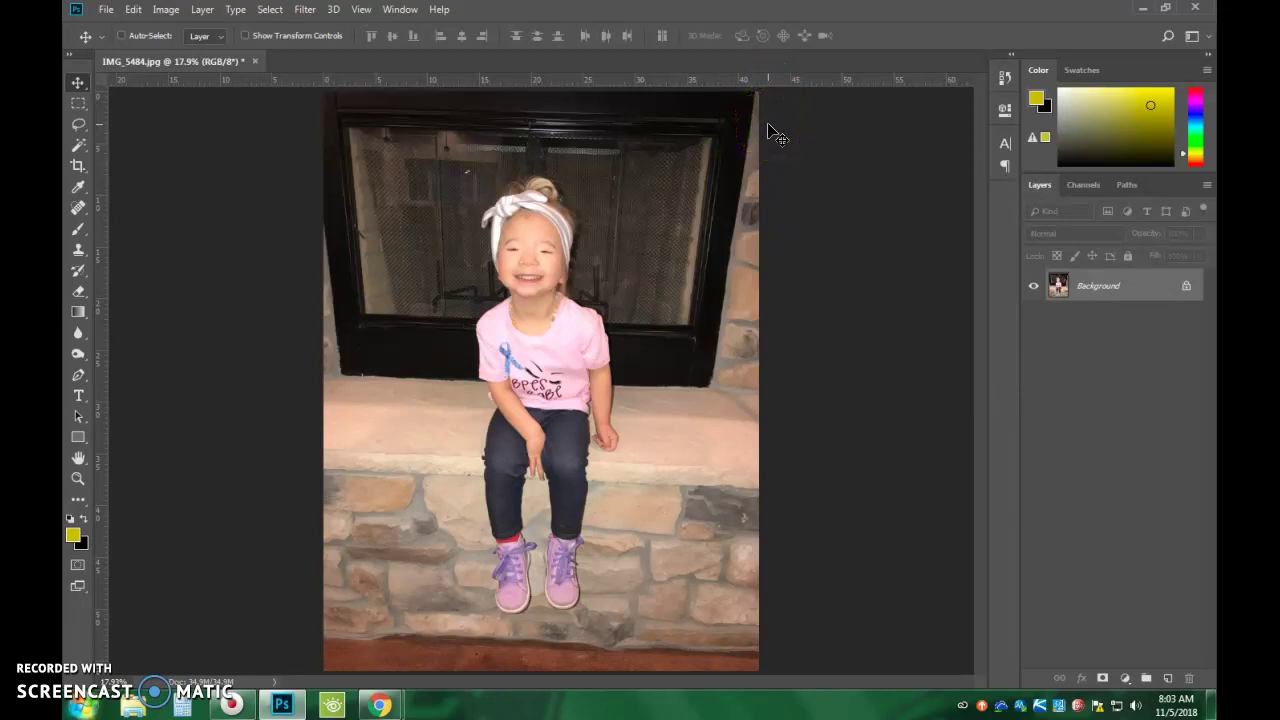
mouse_move(758, 106)
left_mouse_down()
mouse_move(755, 168)
mouse_move(364, 513)
mouse_move(157, 667)
mouse_move(129, 665)
mouse_move(182, 660)
left_mouse_up()
Resize the image to 5 × 6.667 inches at 72 pixels/inch (360 × 480 px)
left_click(163, 12)
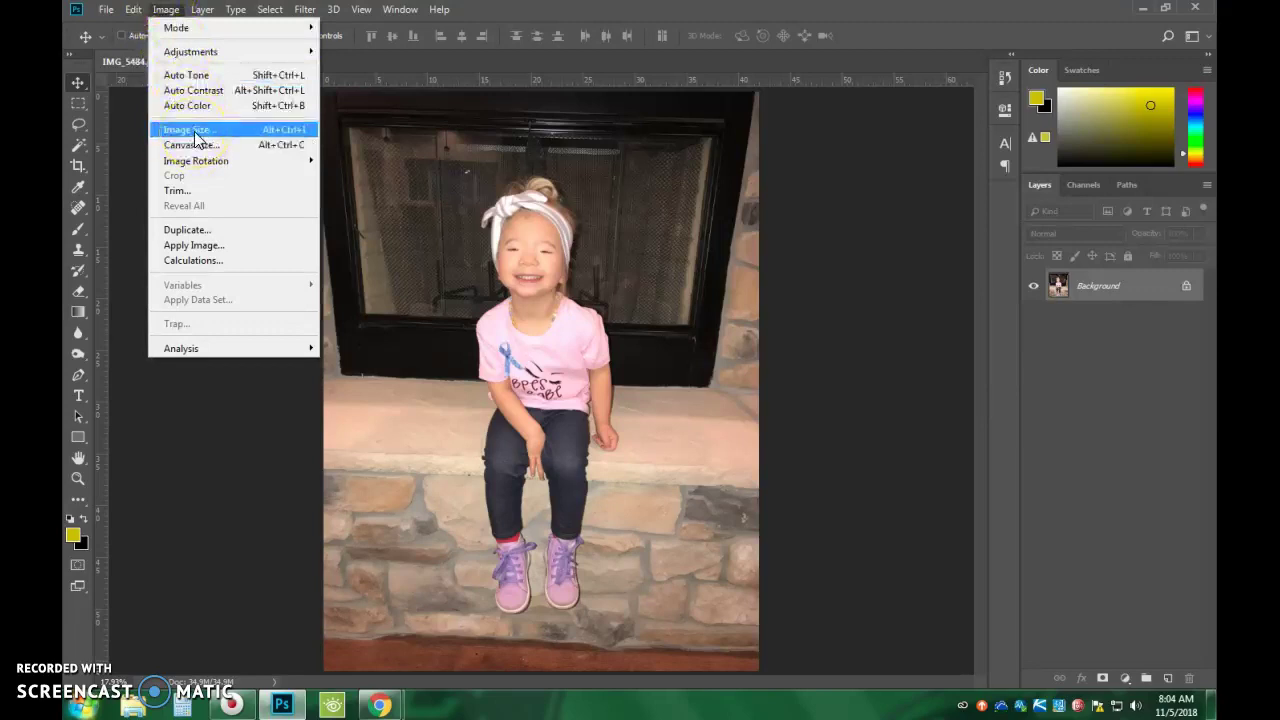
left_click(288, 135)
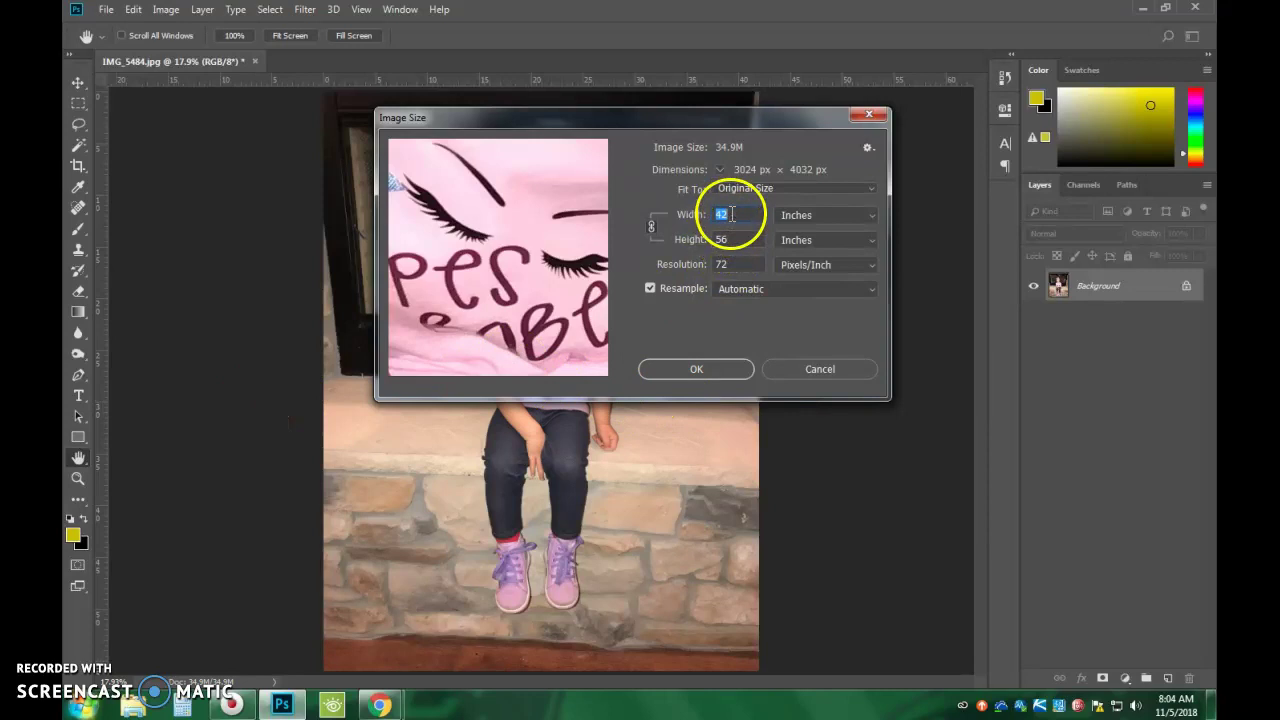
type("5")
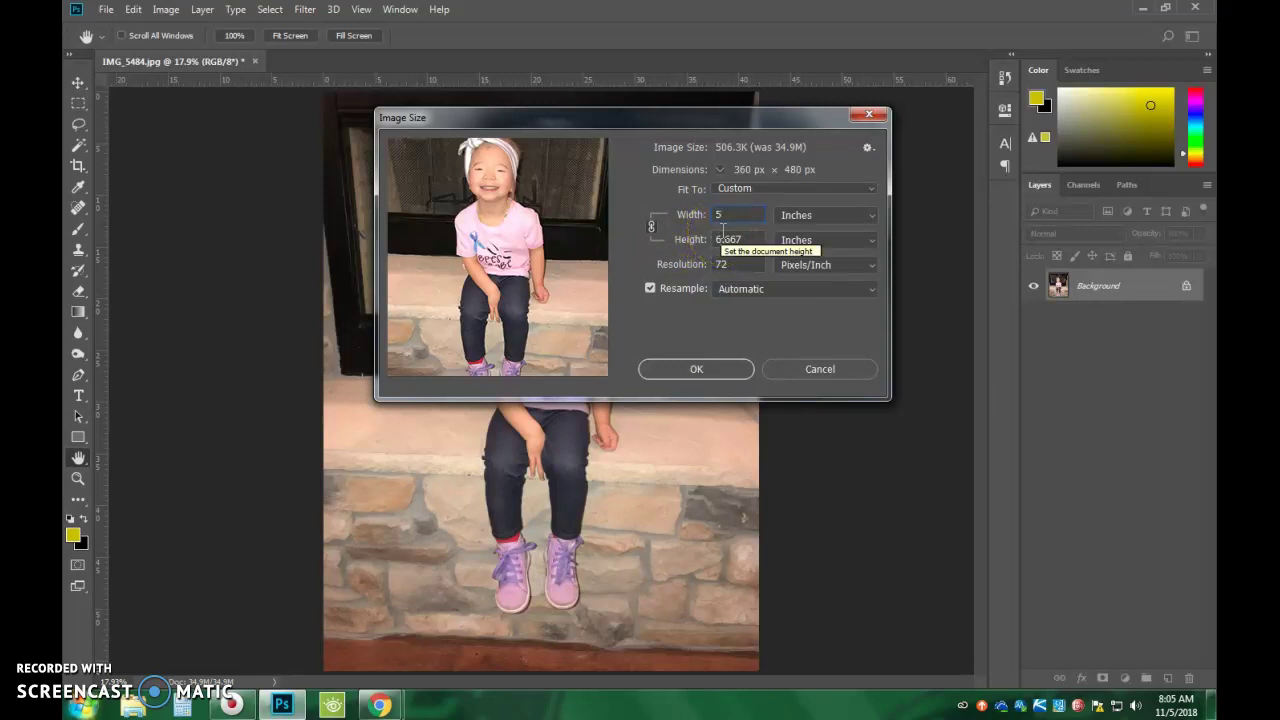
left_click(750, 251)
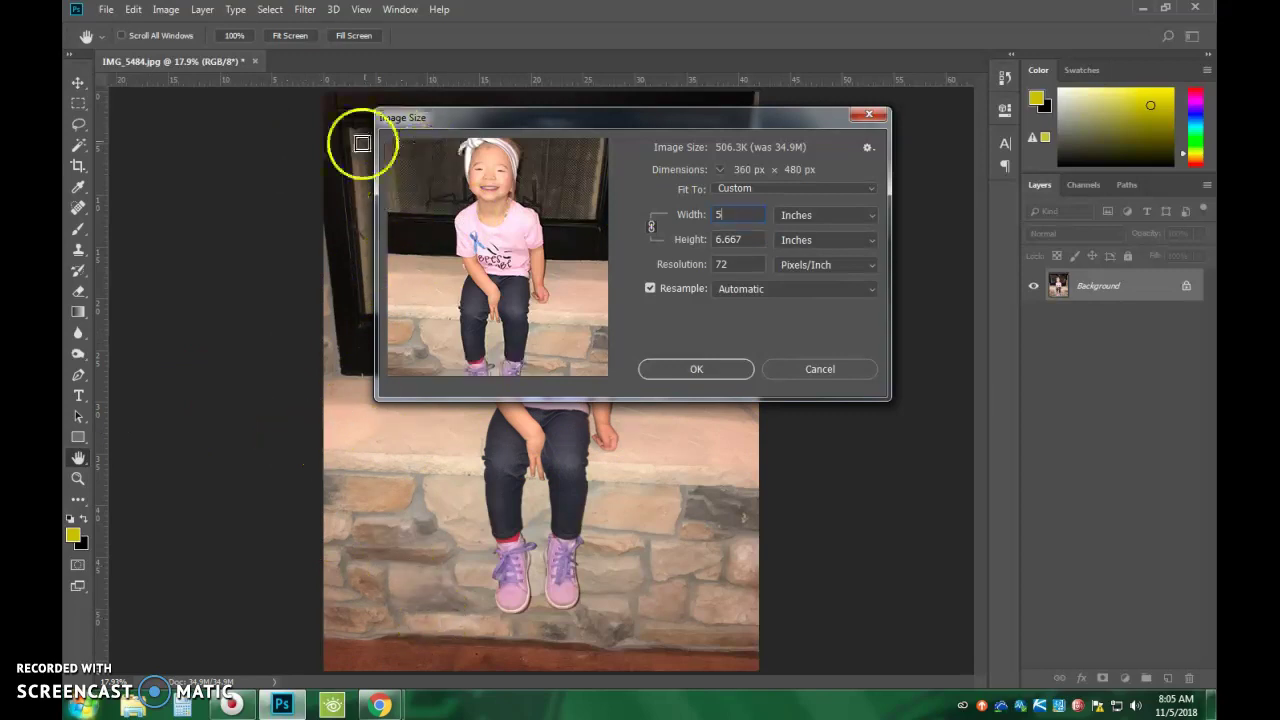
left_click(729, 368)
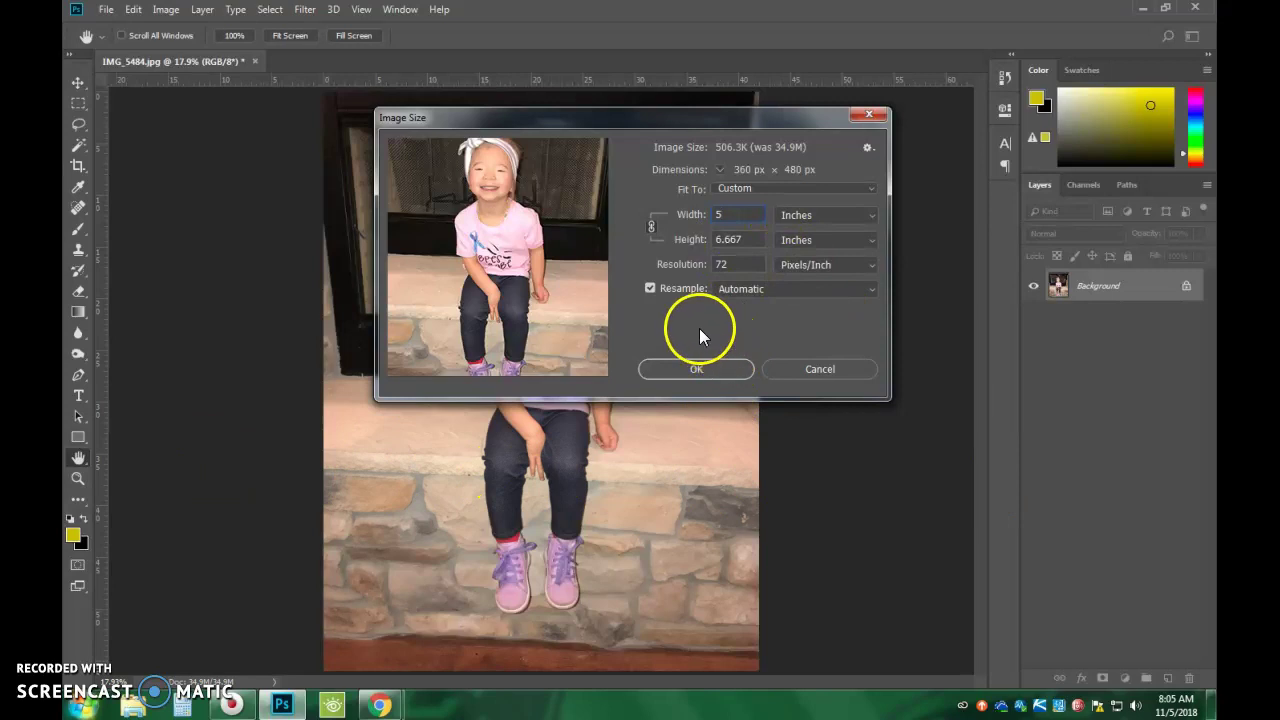
left_click(685, 365)
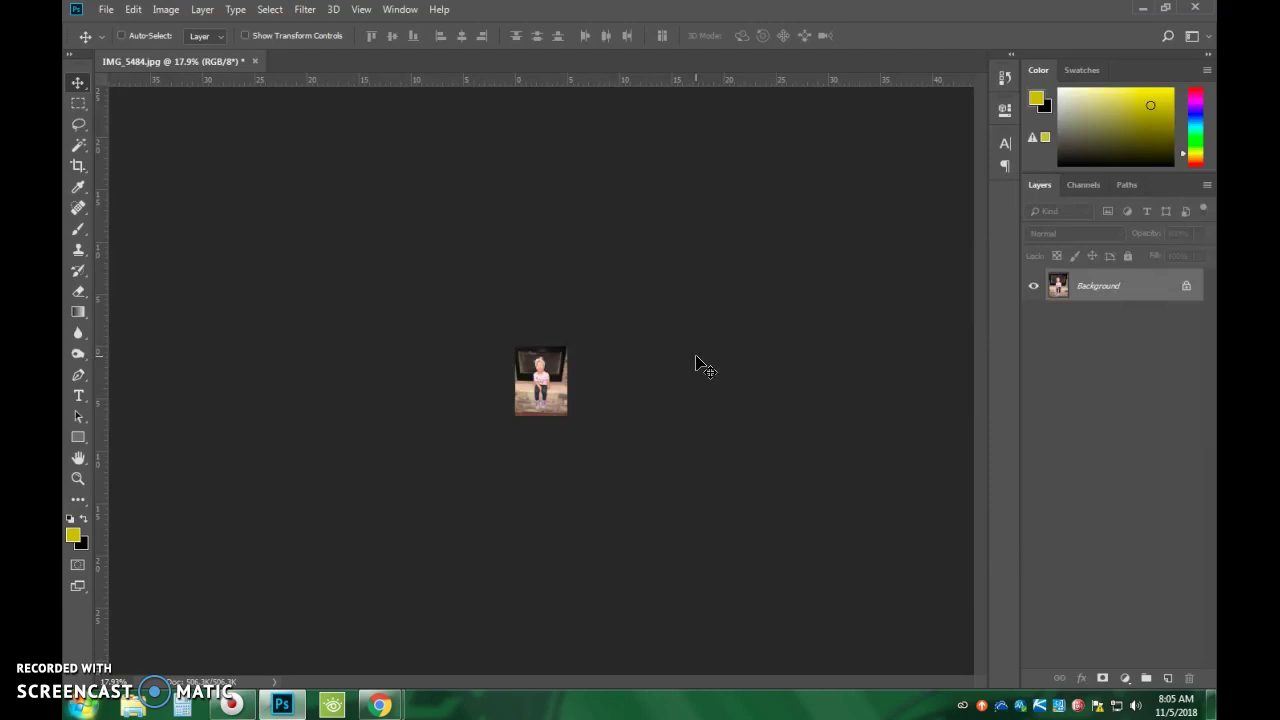
Fit the resized 360 × 480 photo to the window with Ctrl+0 and pick the Marquee tool
key("ctrl+0")
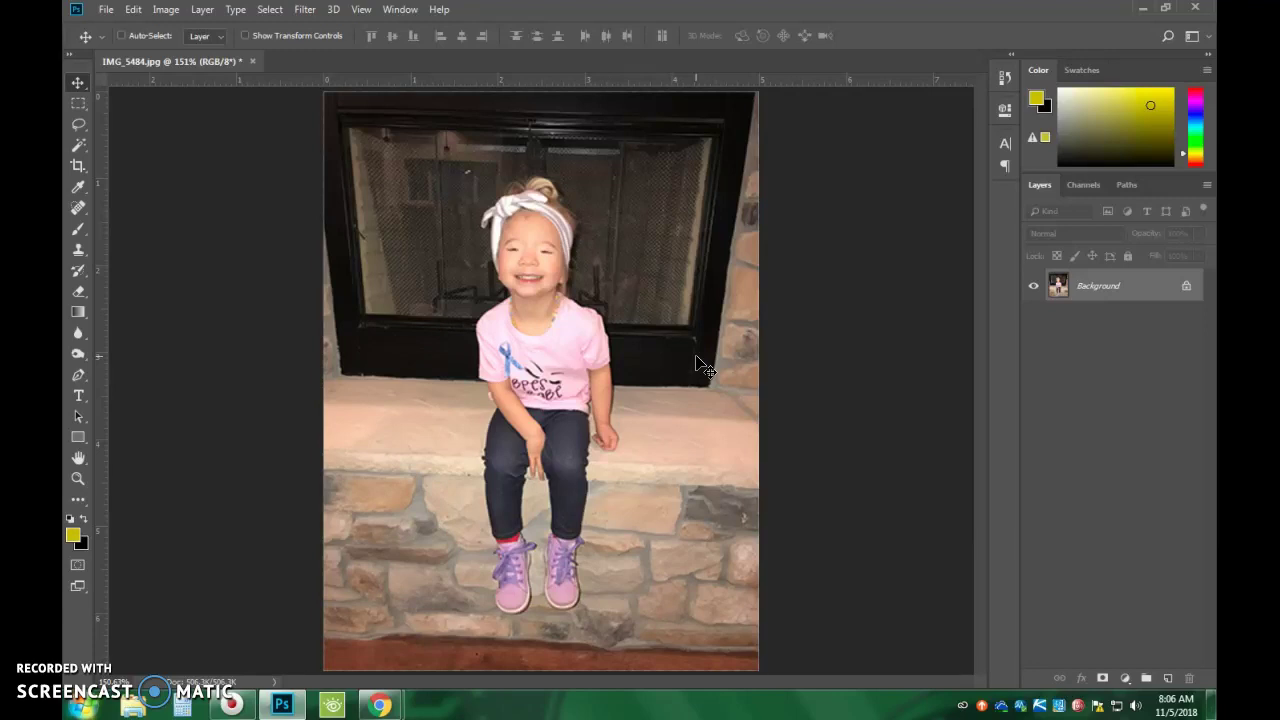
left_click(251, 248)
left_click(72, 104)
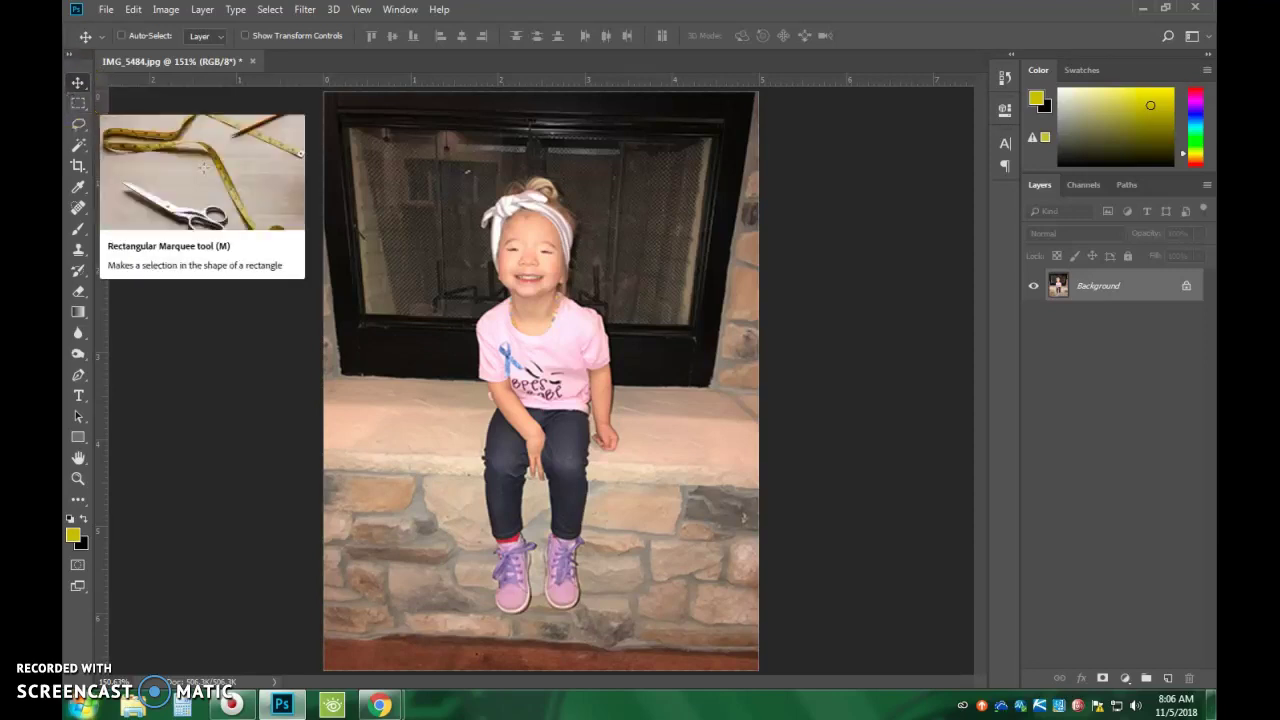
Switch to the Elliptical Marquee tool and draw trial ovals over the girl, then clear them
left_click(70, 98)
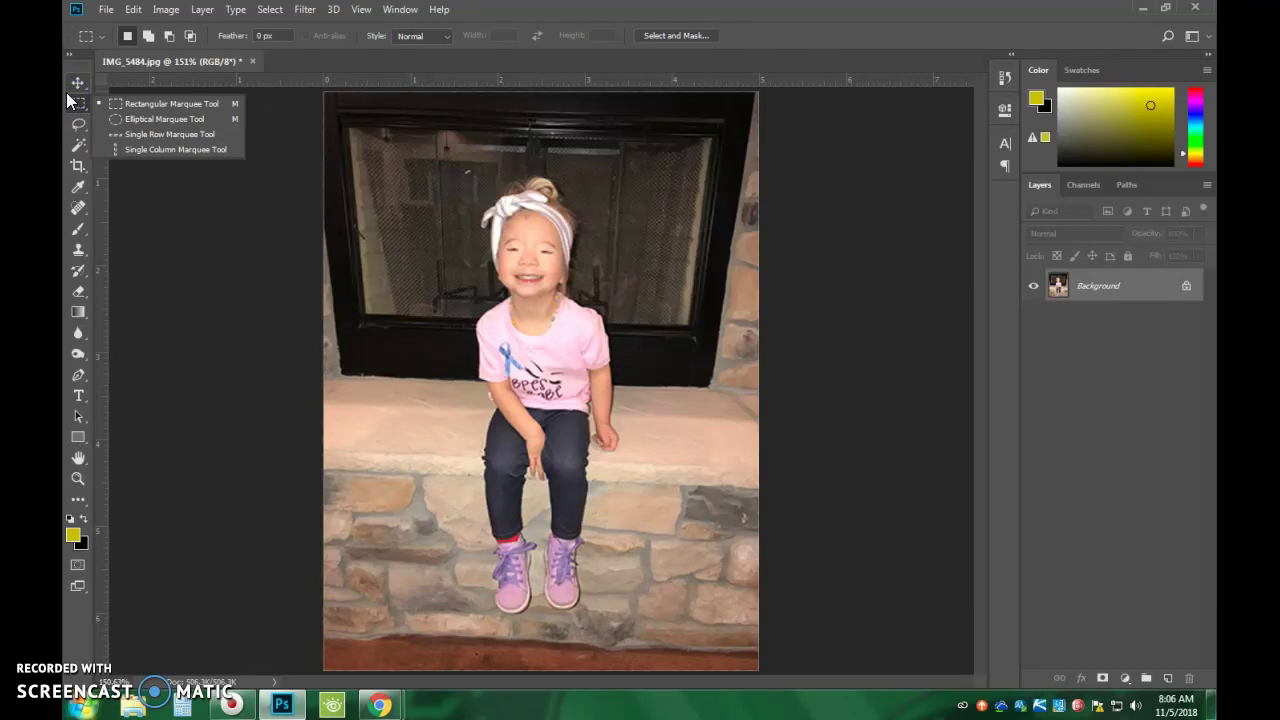
left_click(103, 118)
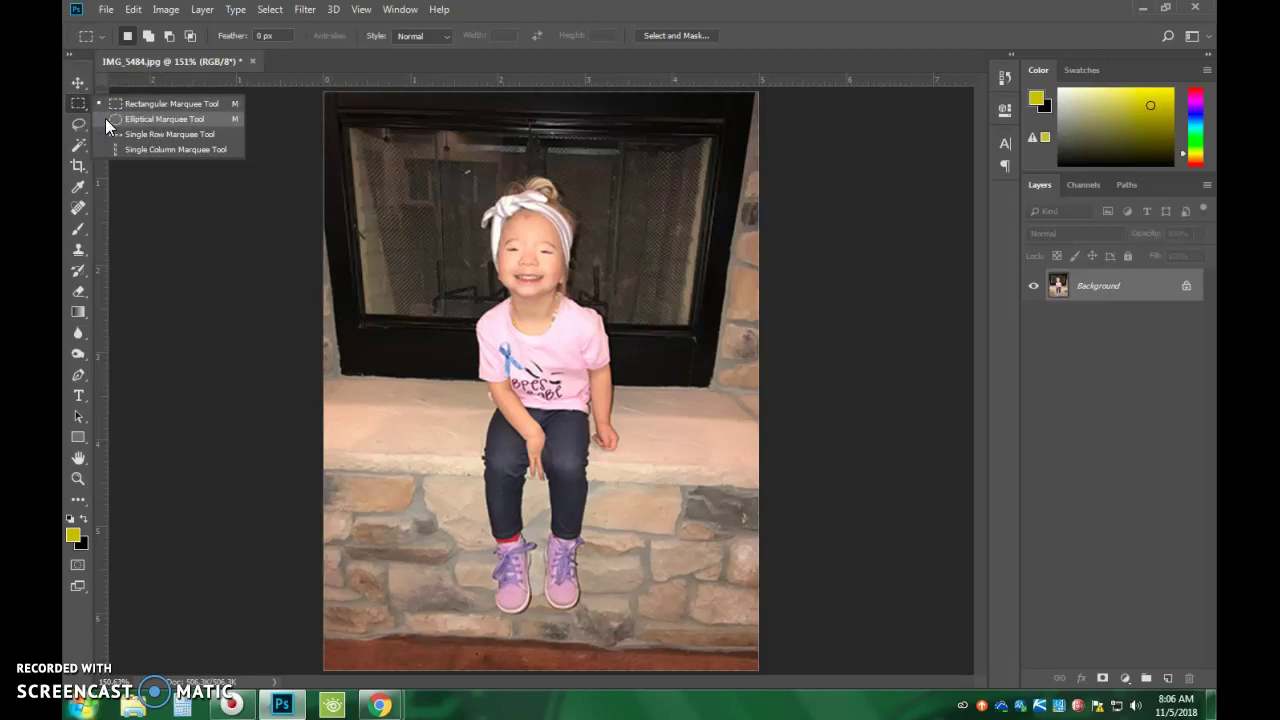
left_click(105, 118)
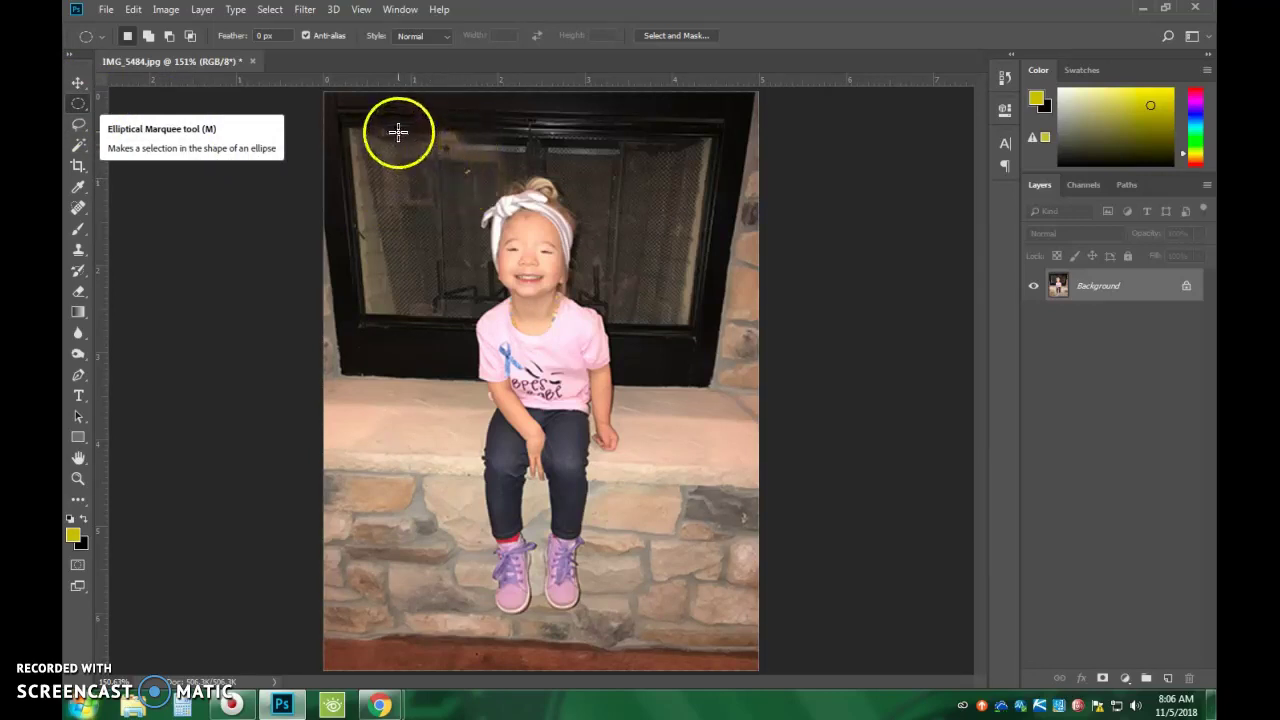
left_click_drag(397, 131, 665, 508)
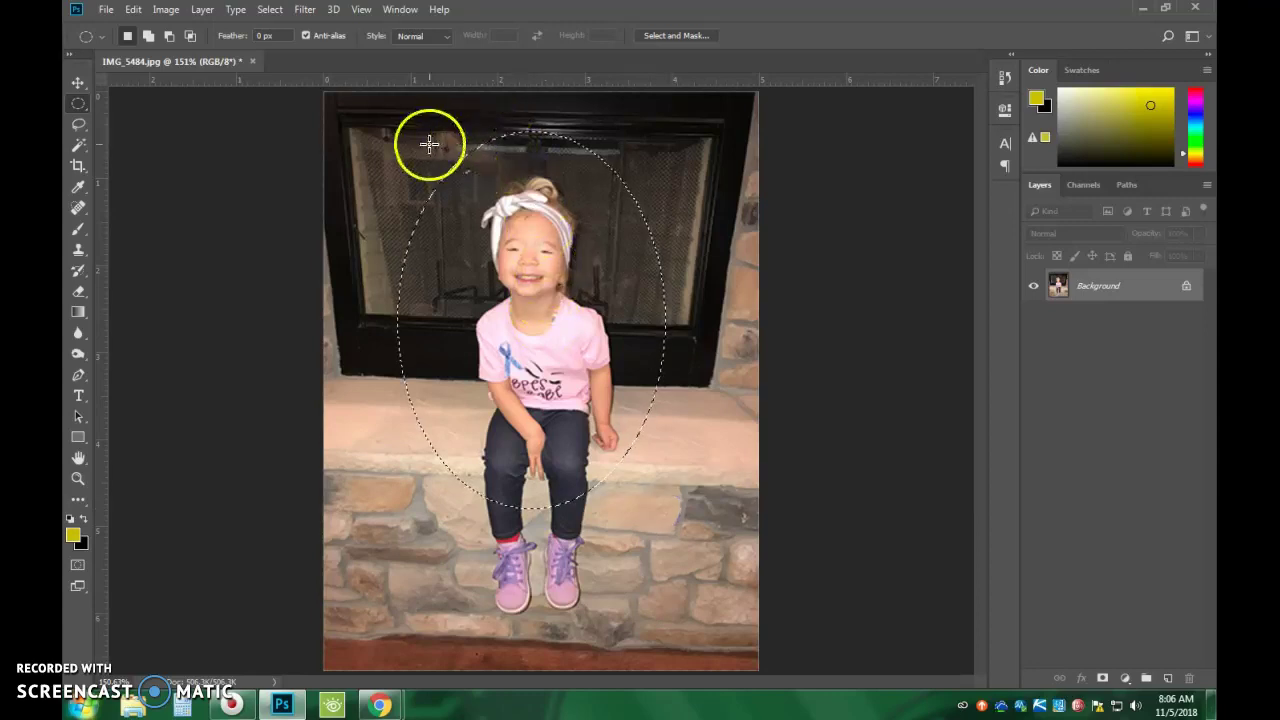
mouse_move(424, 125)
left_mouse_down()
mouse_move(534, 194)
mouse_move(500, 197)
left_mouse_up()
left_click_drag(629, 157, 471, 243)
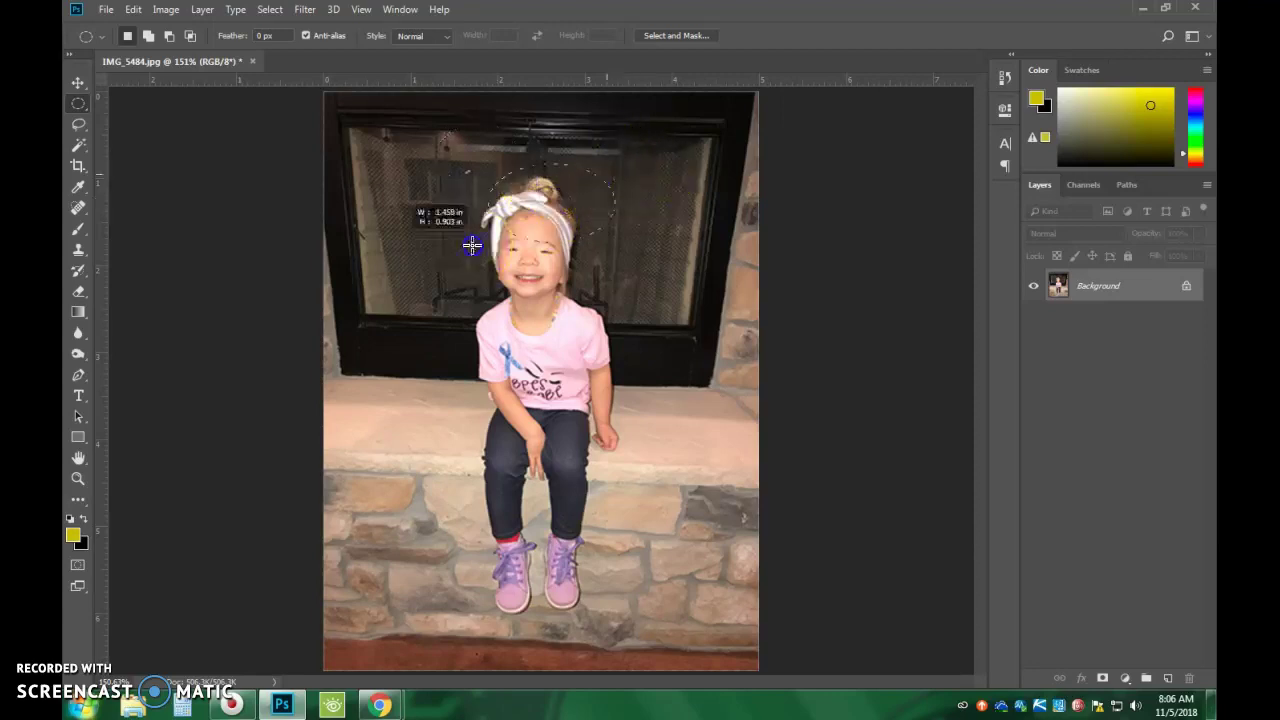
left_click(406, 123)
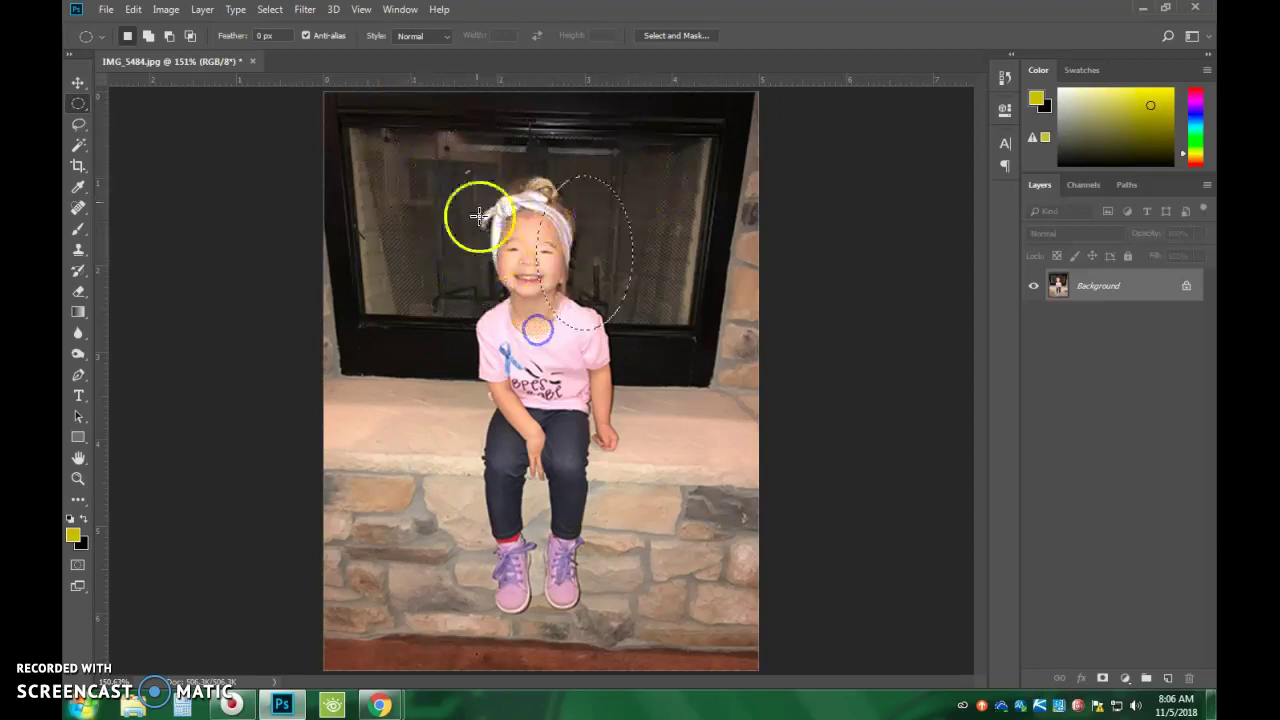
Draw an oval around the girl's head and shift it over her face
left_click_drag(462, 150, 654, 360)
left_click(453, 181)
left_click_drag(447, 132, 614, 381)
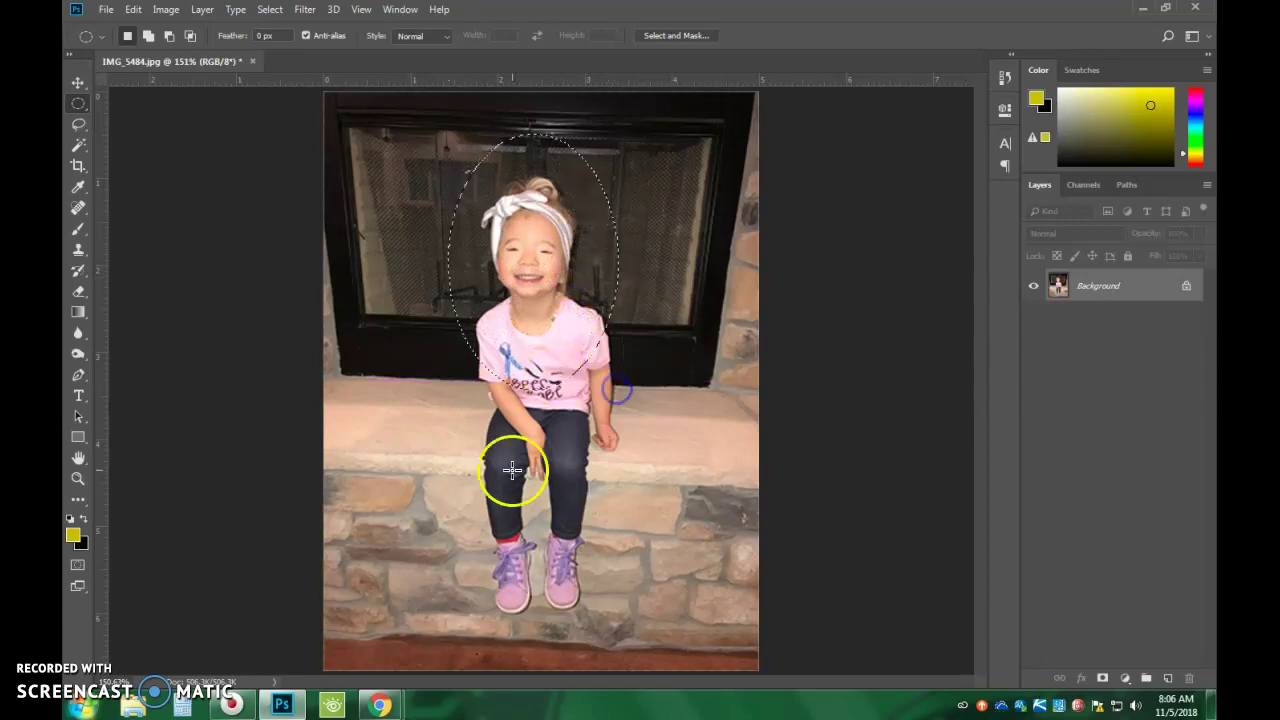
left_click_drag(449, 163, 615, 373)
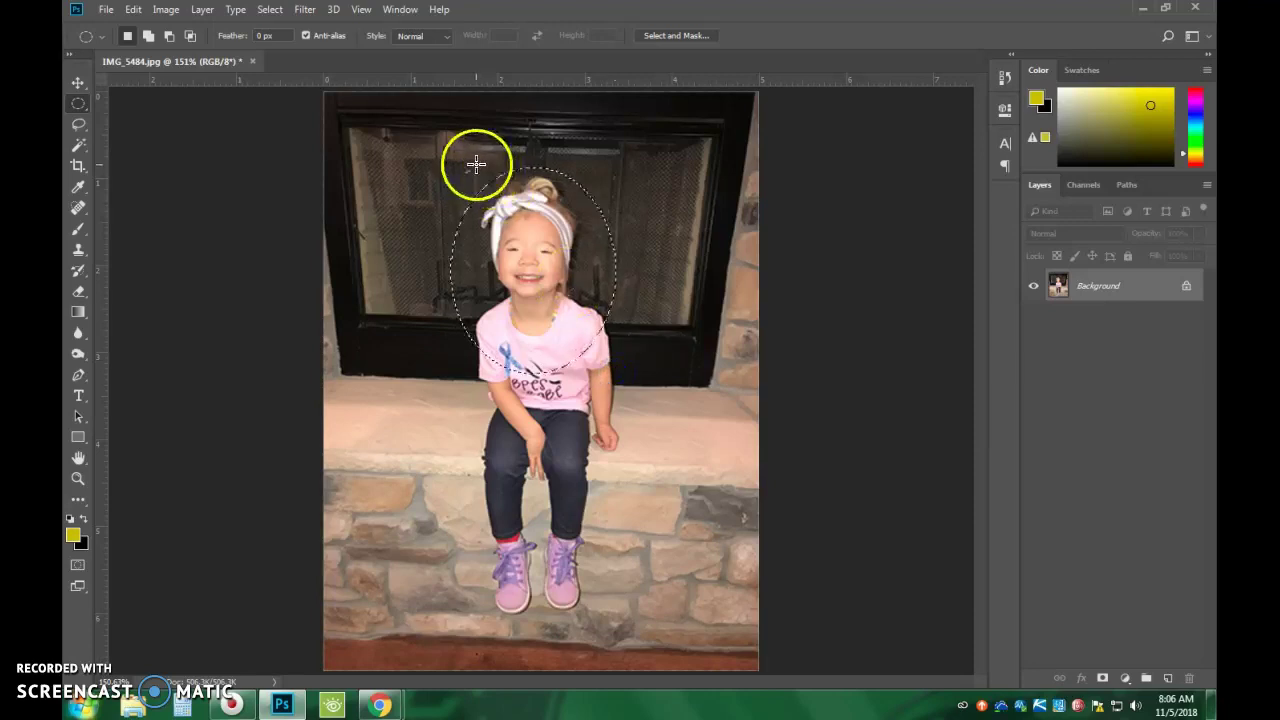
left_click(535, 248)
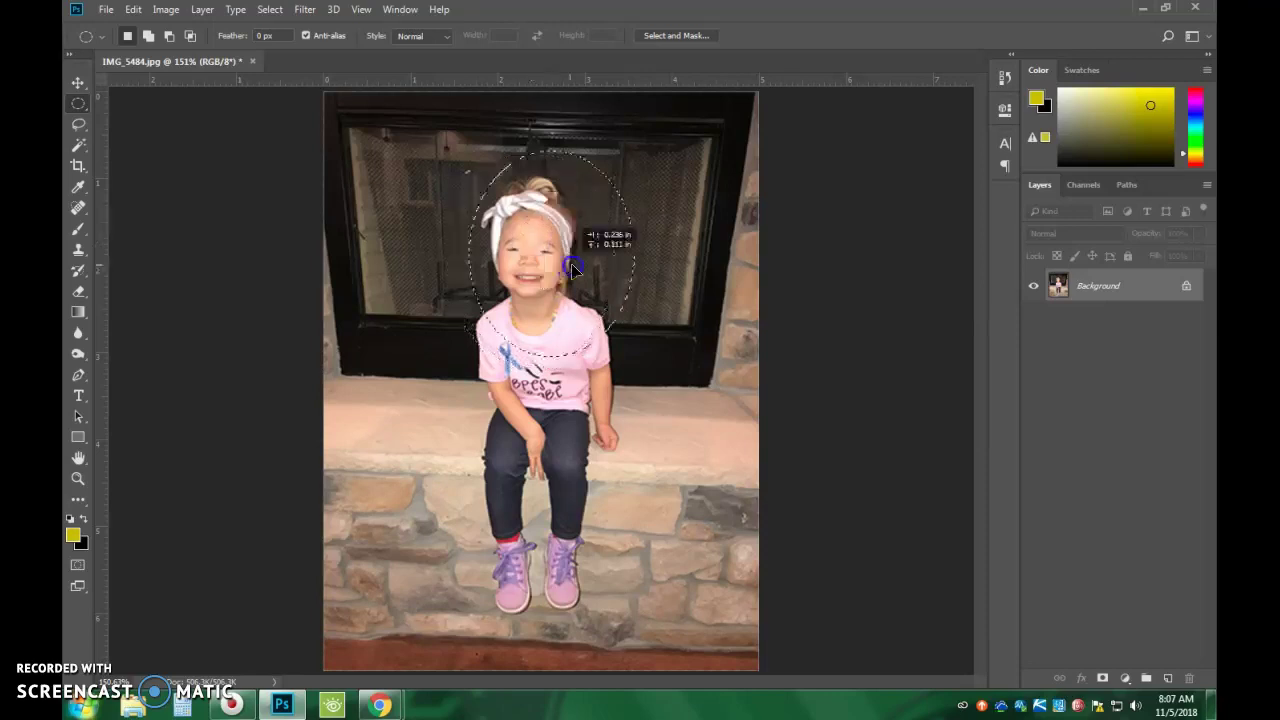
left_click_drag(573, 268, 533, 281)
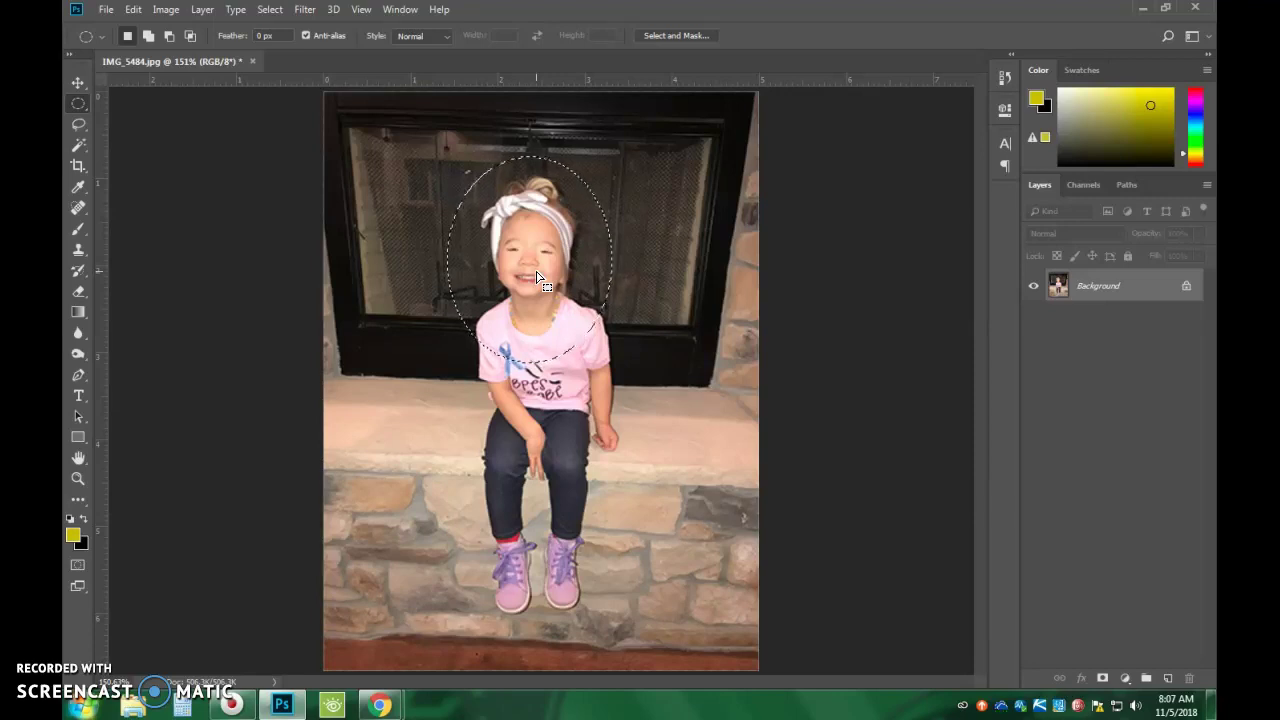
left_click(484, 210)
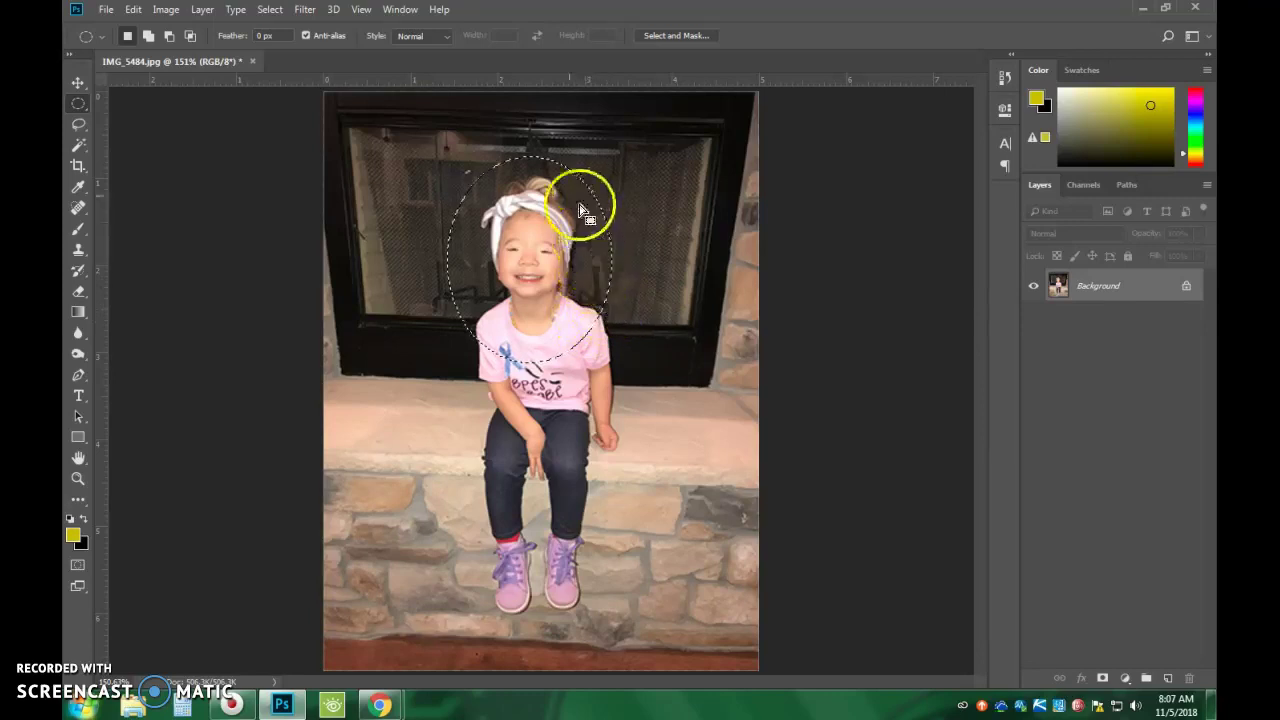
Redraw the oval snugly around the girl's face and headband
left_click(488, 110)
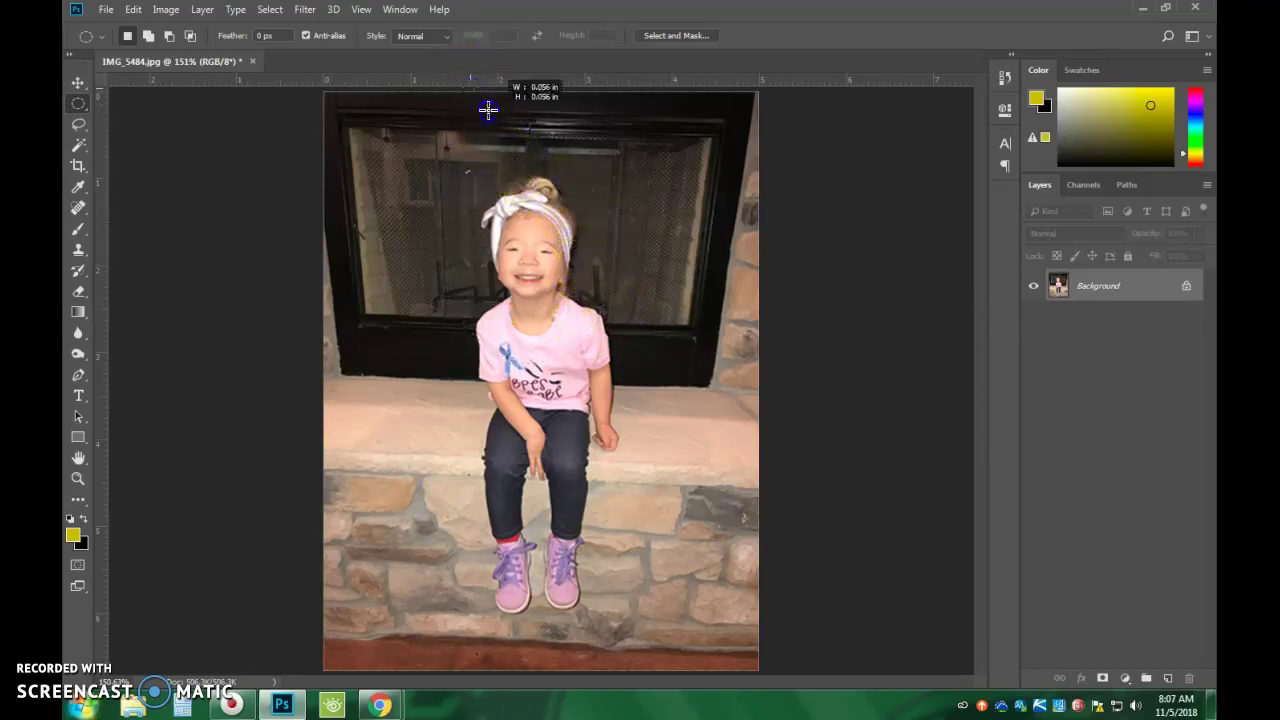
left_click_drag(488, 110, 606, 322)
left_click_drag(545, 126, 538, 137)
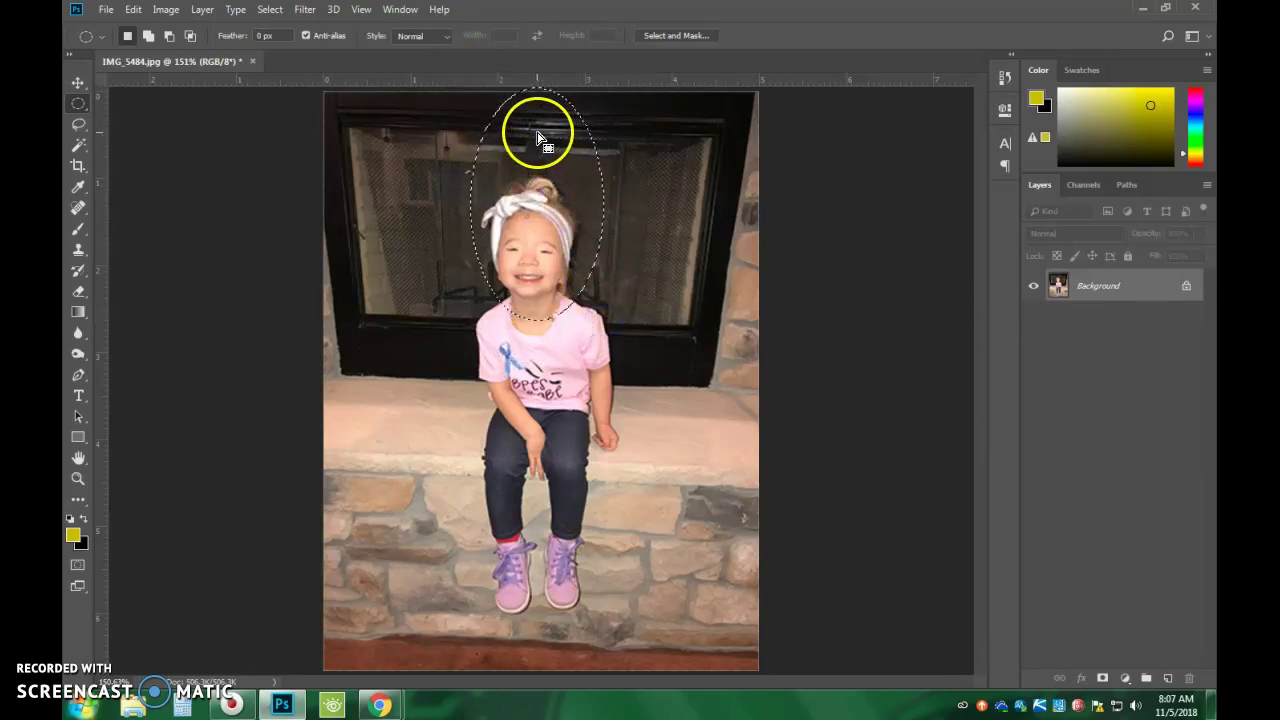
key("ctrl+minus")
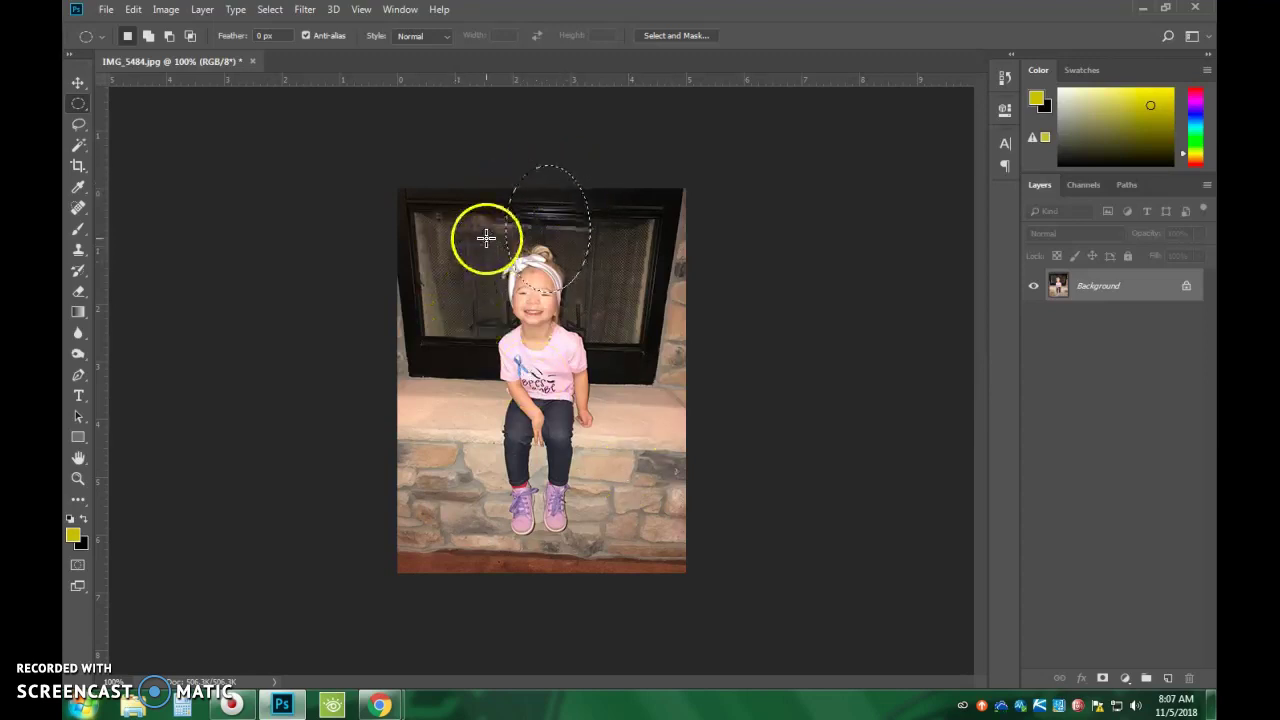
left_click_drag(486, 238, 587, 347)
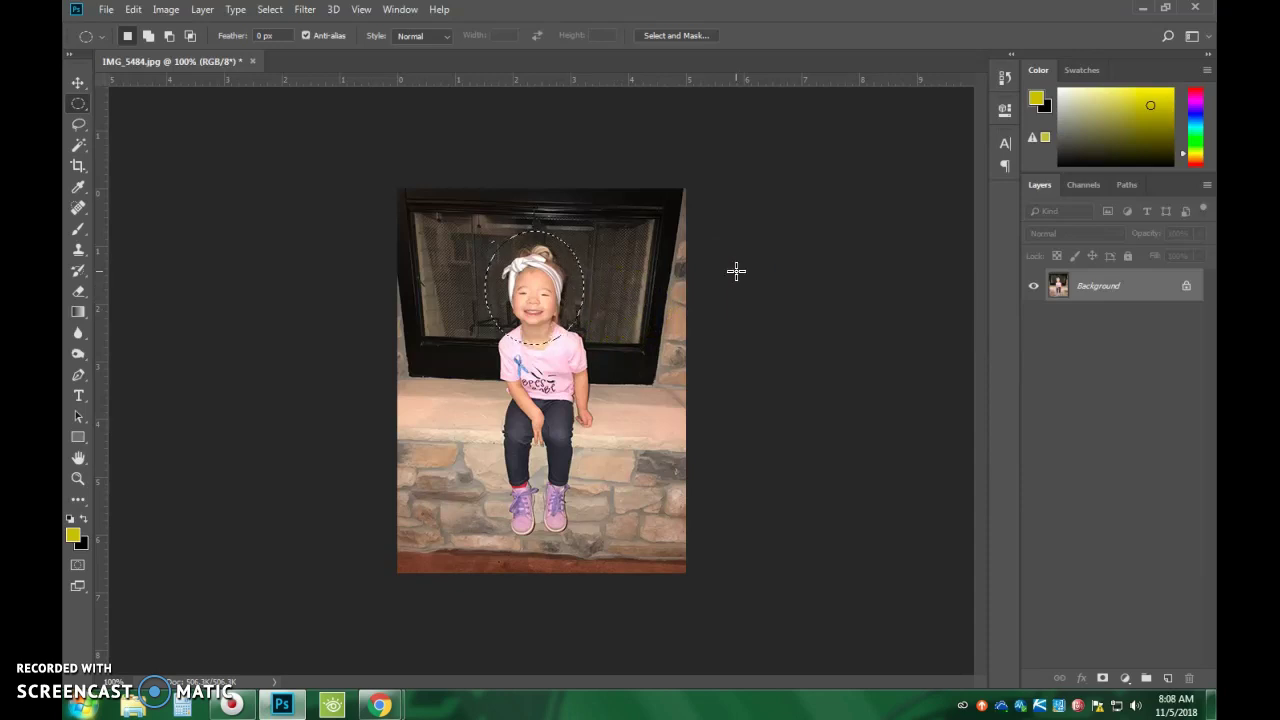
Set up a clipboard-sized 124 × 142 px transparent document named 'Elliptical Image'
left_click(106, 10)
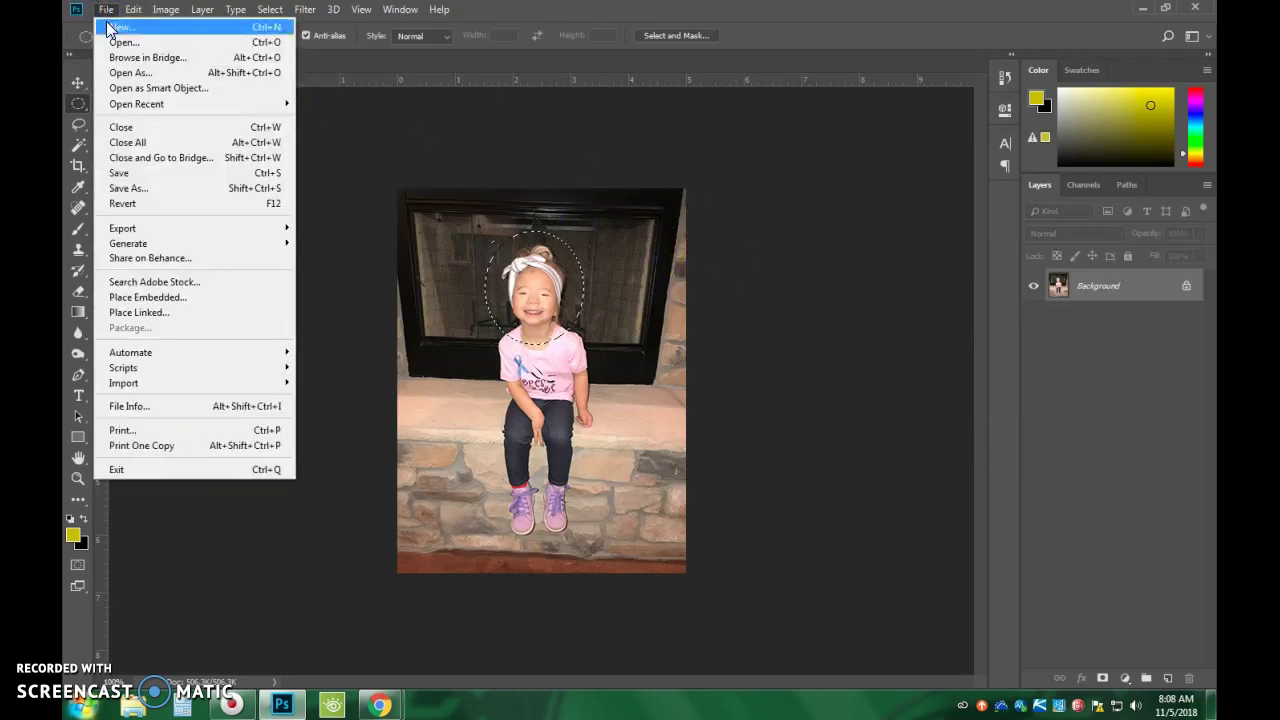
key("Escape")
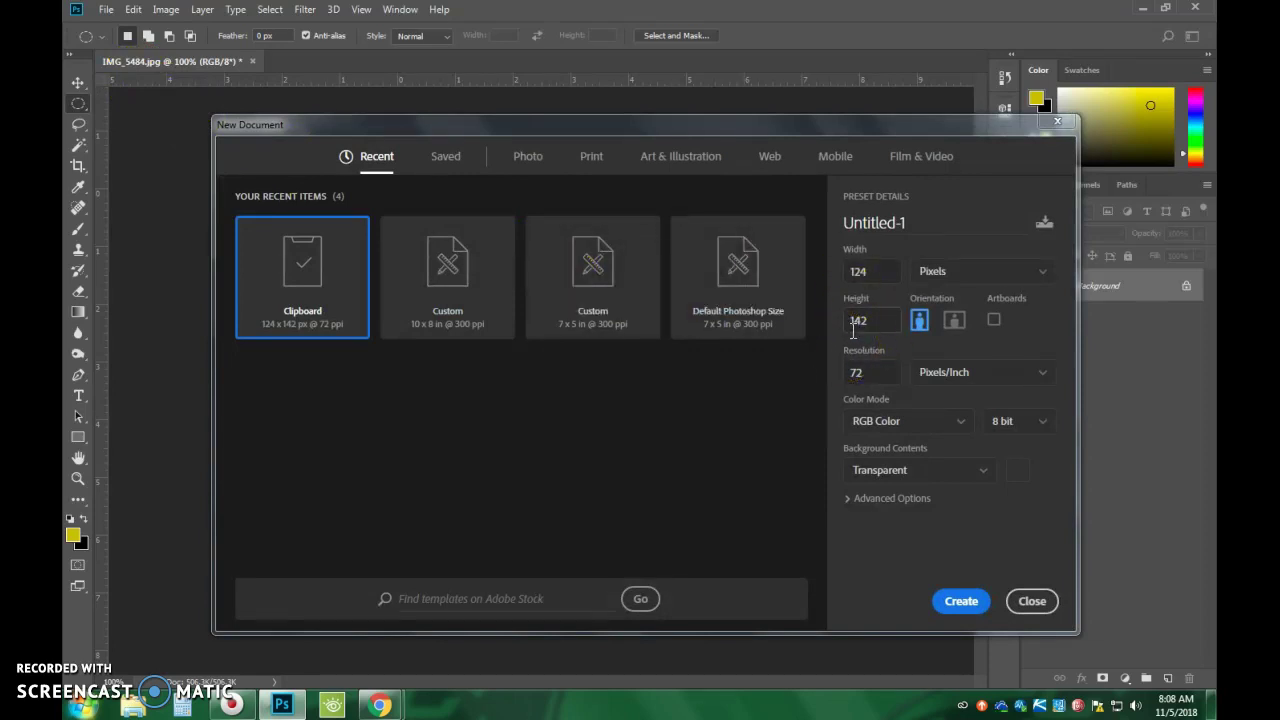
left_click(796, 322)
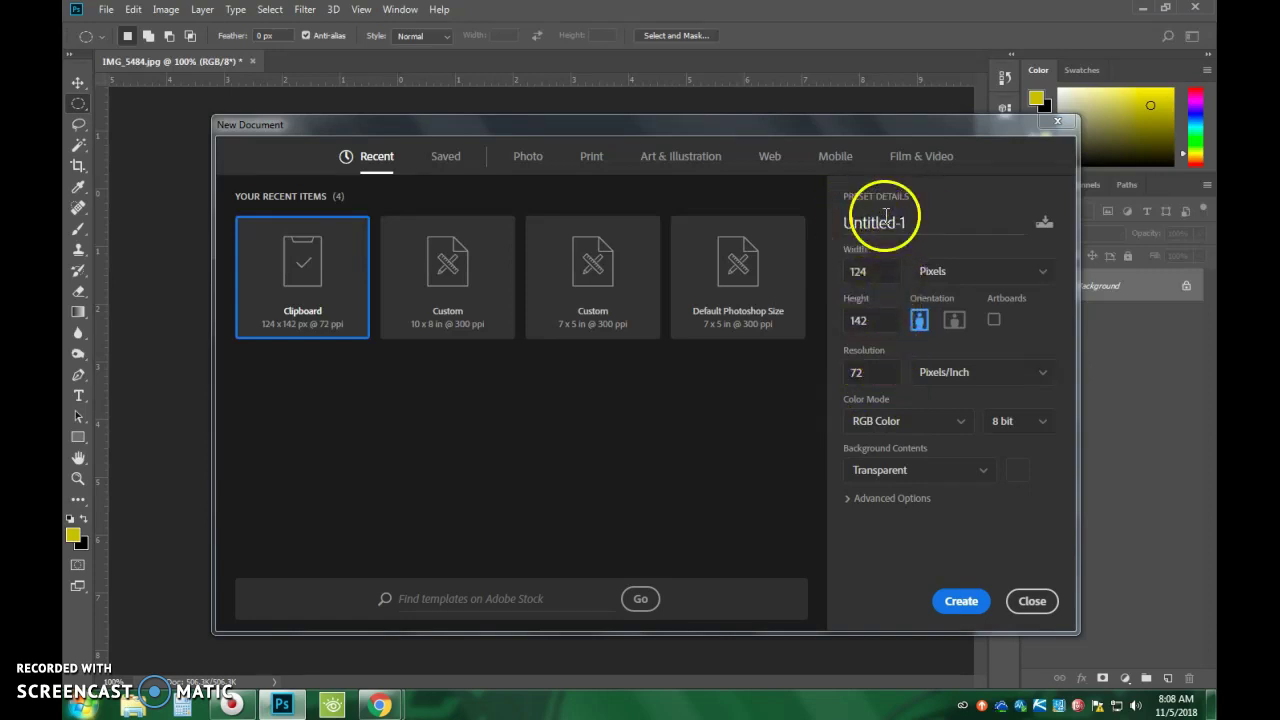
left_click_drag(920, 222, 820, 225)
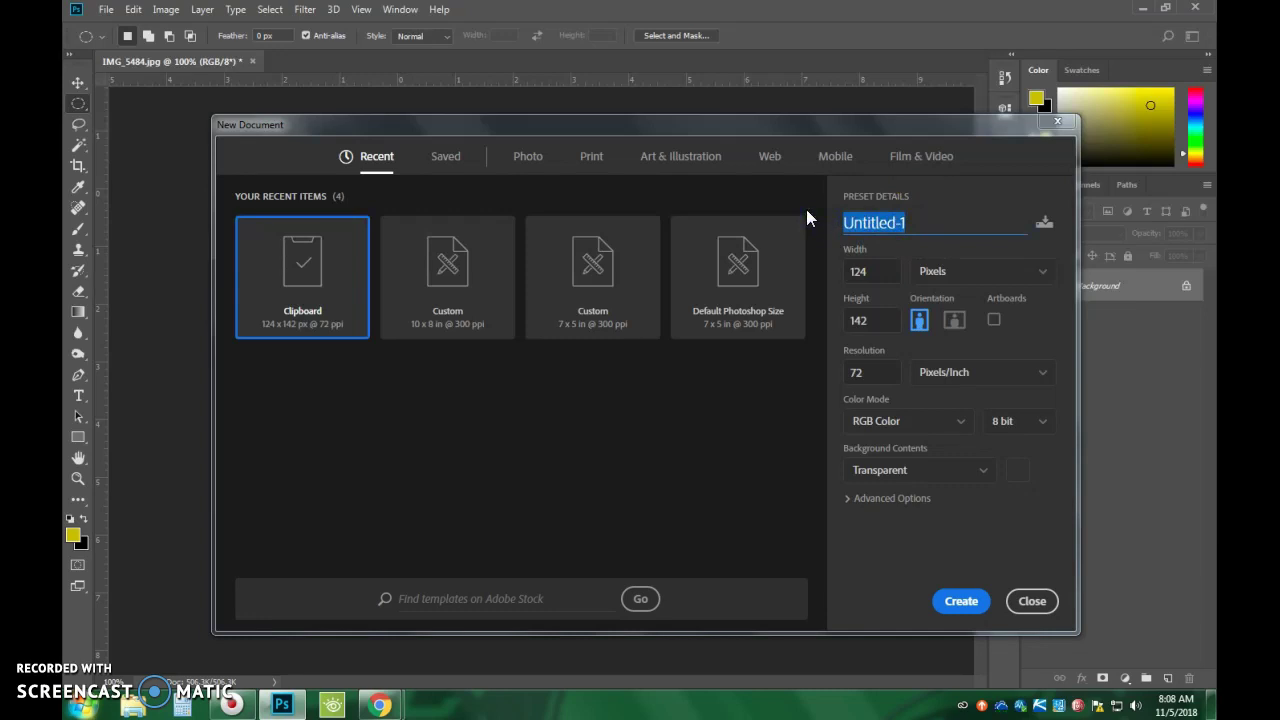
type("E")
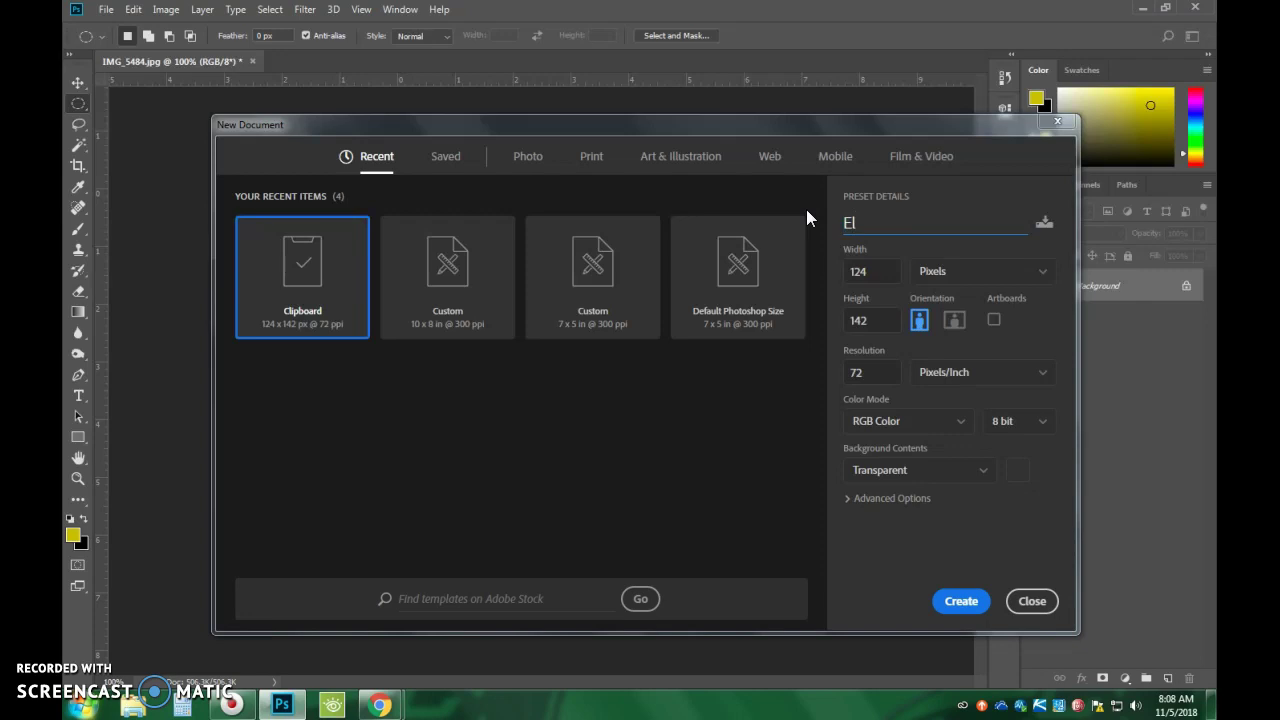
type("lliptical Image")
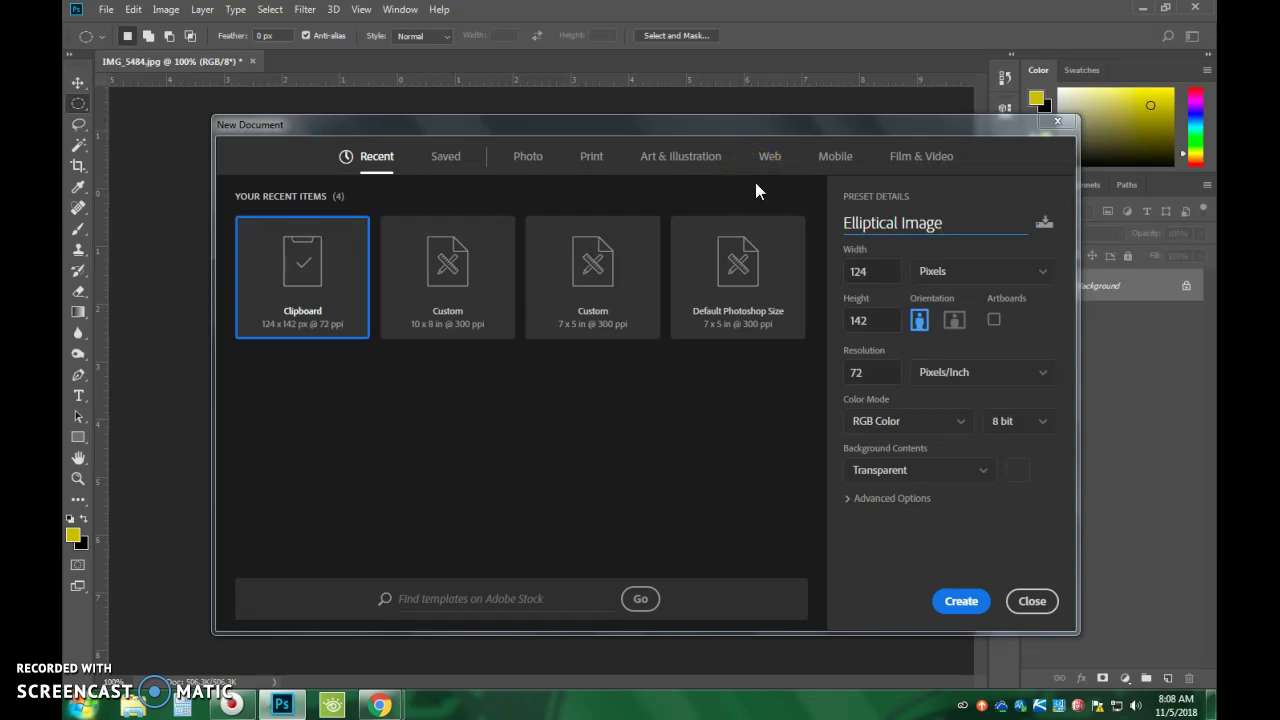
left_click(805, 190)
left_click(901, 251)
left_click(860, 372)
left_click(343, 606)
left_click(959, 535)
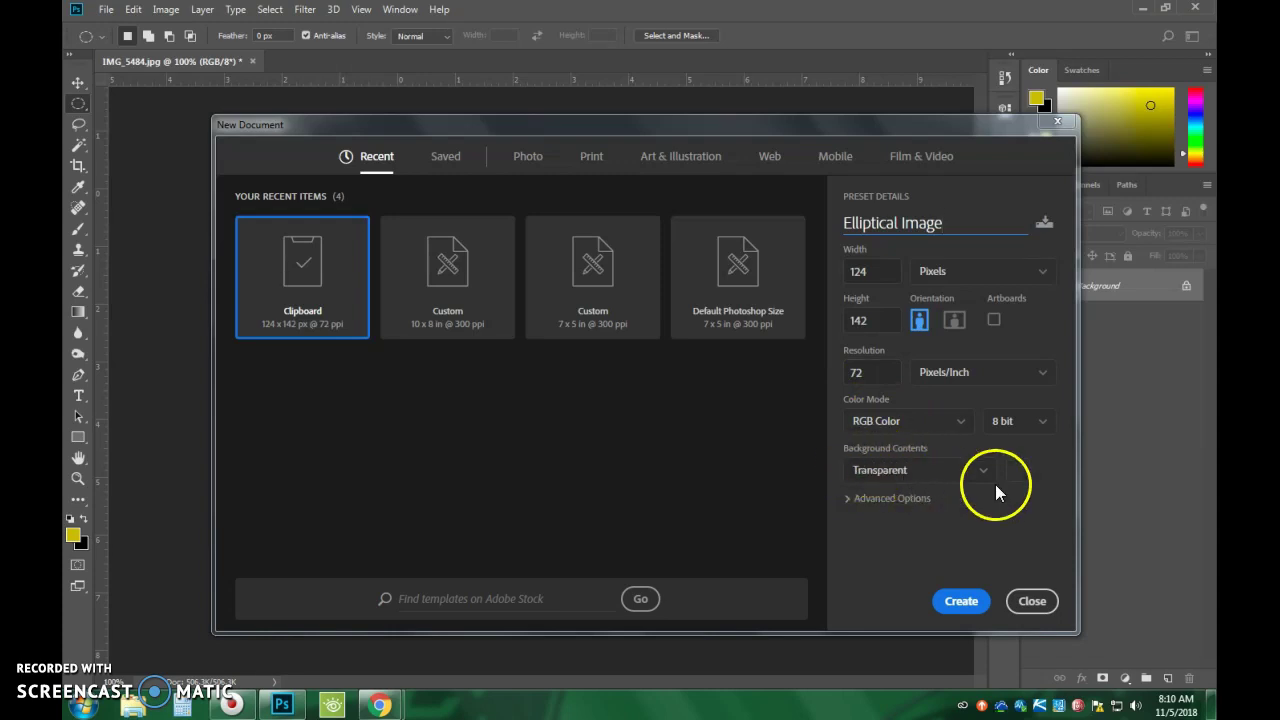
left_click(937, 484)
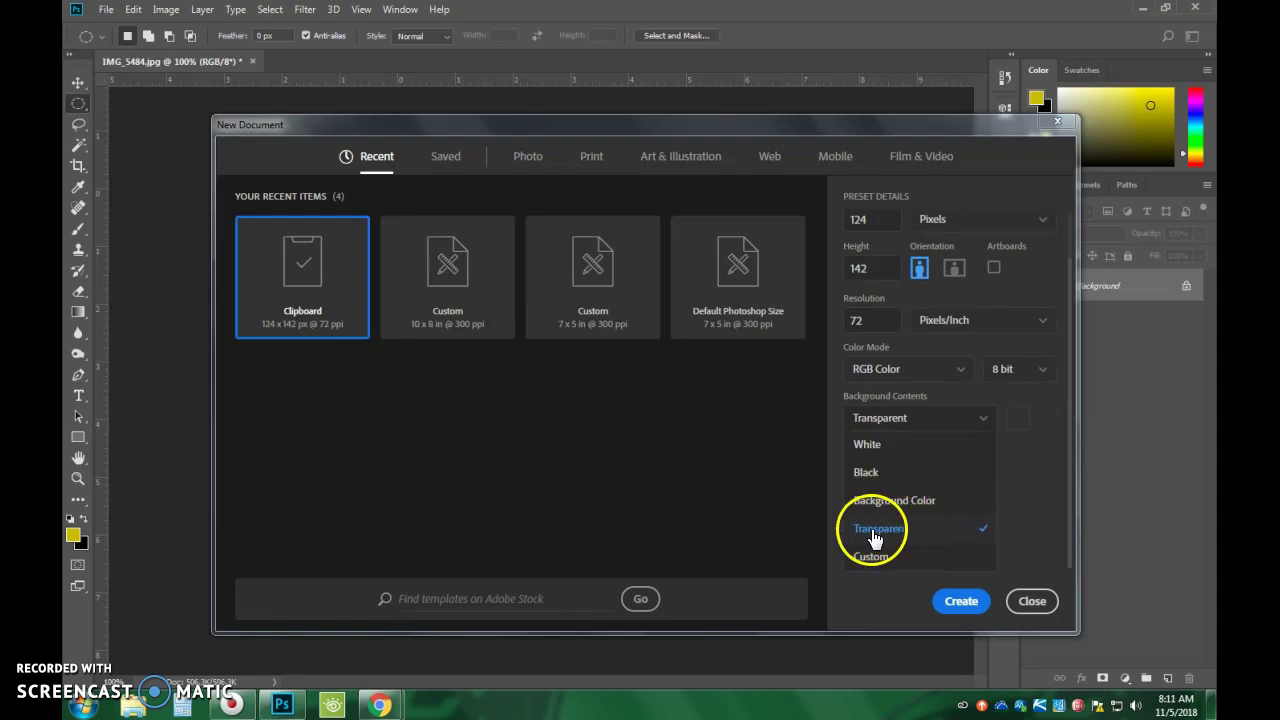
left_click(871, 530)
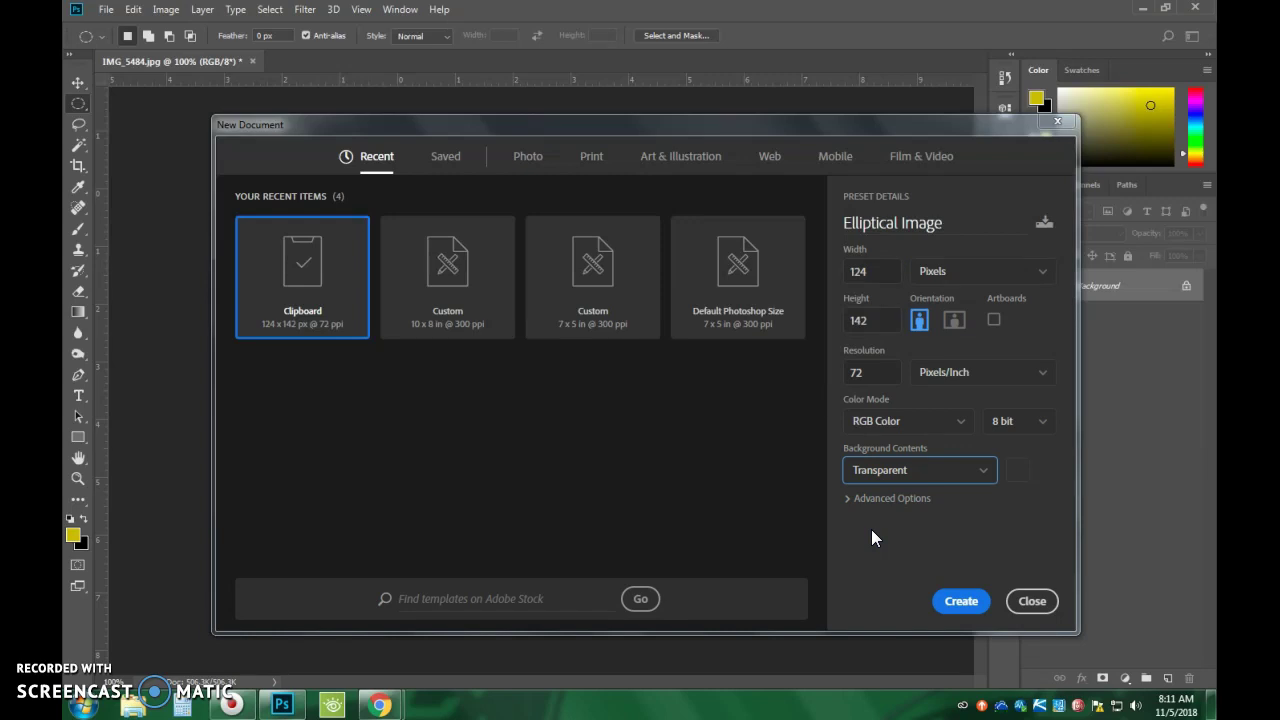
Create the Elliptical Image document, paste the oval face cutout, and fit it to the window
left_click(957, 602)
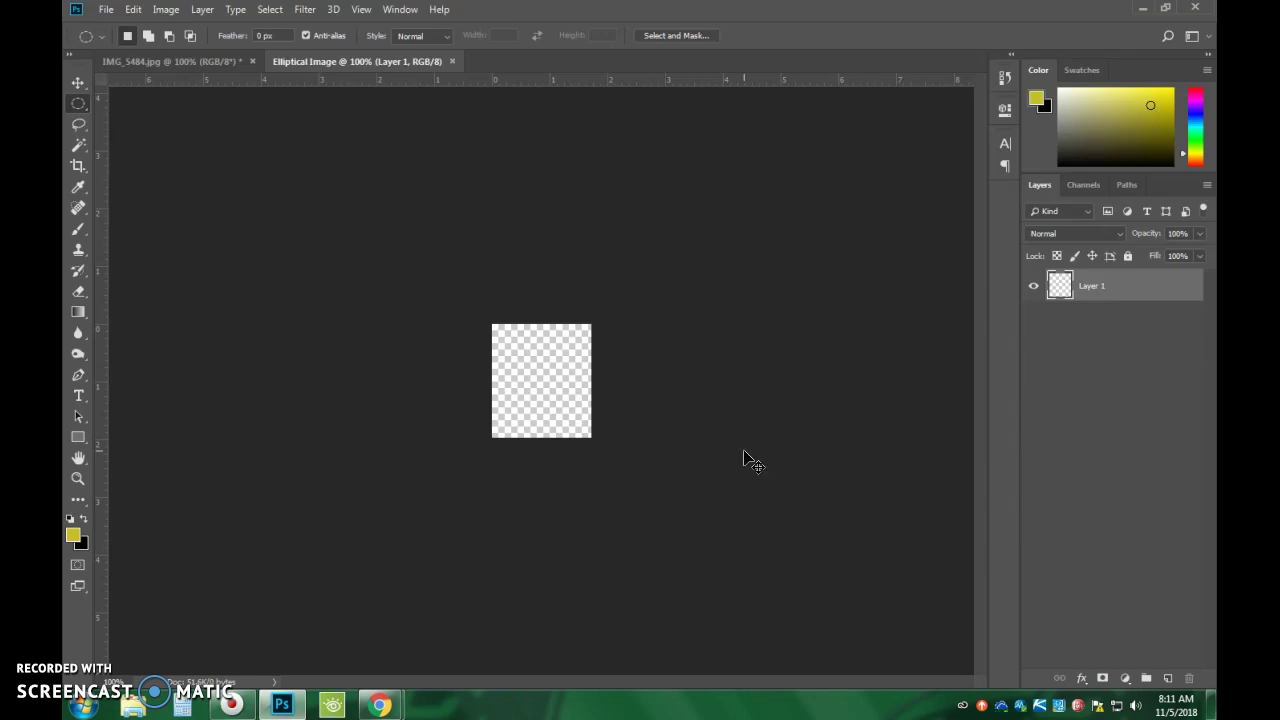
key("ctrl+v")
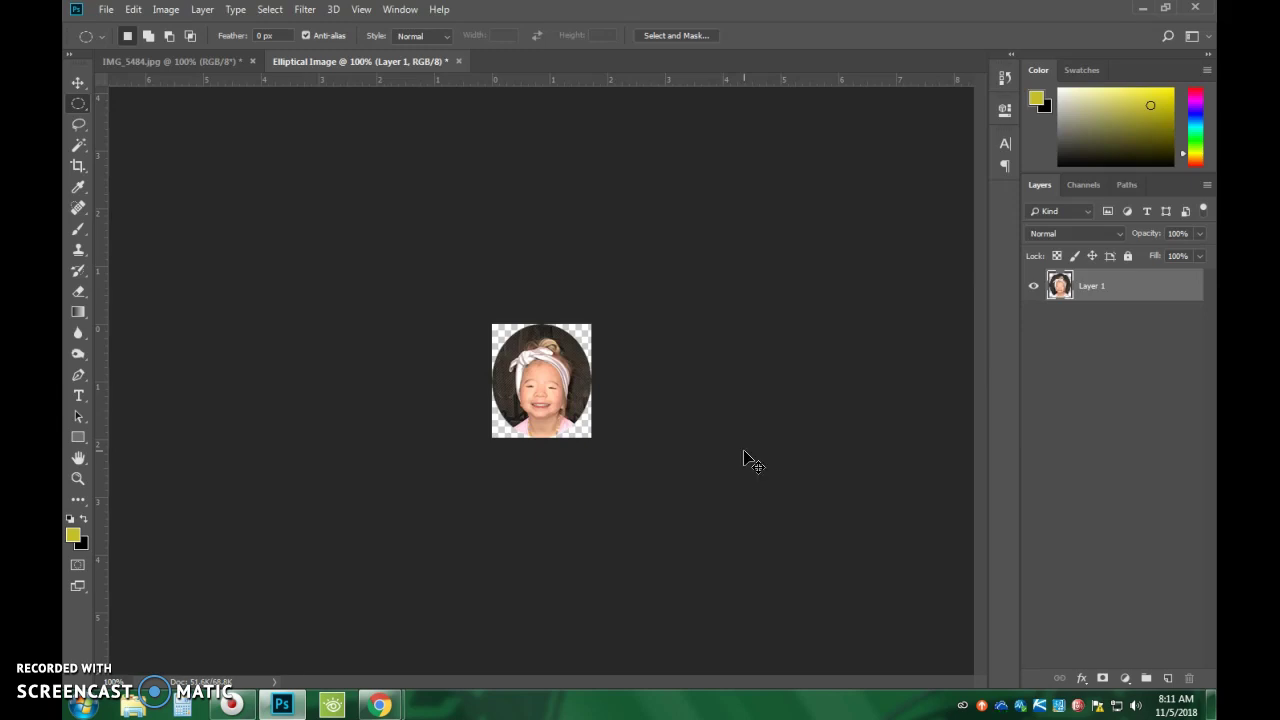
key("ctrl+0")
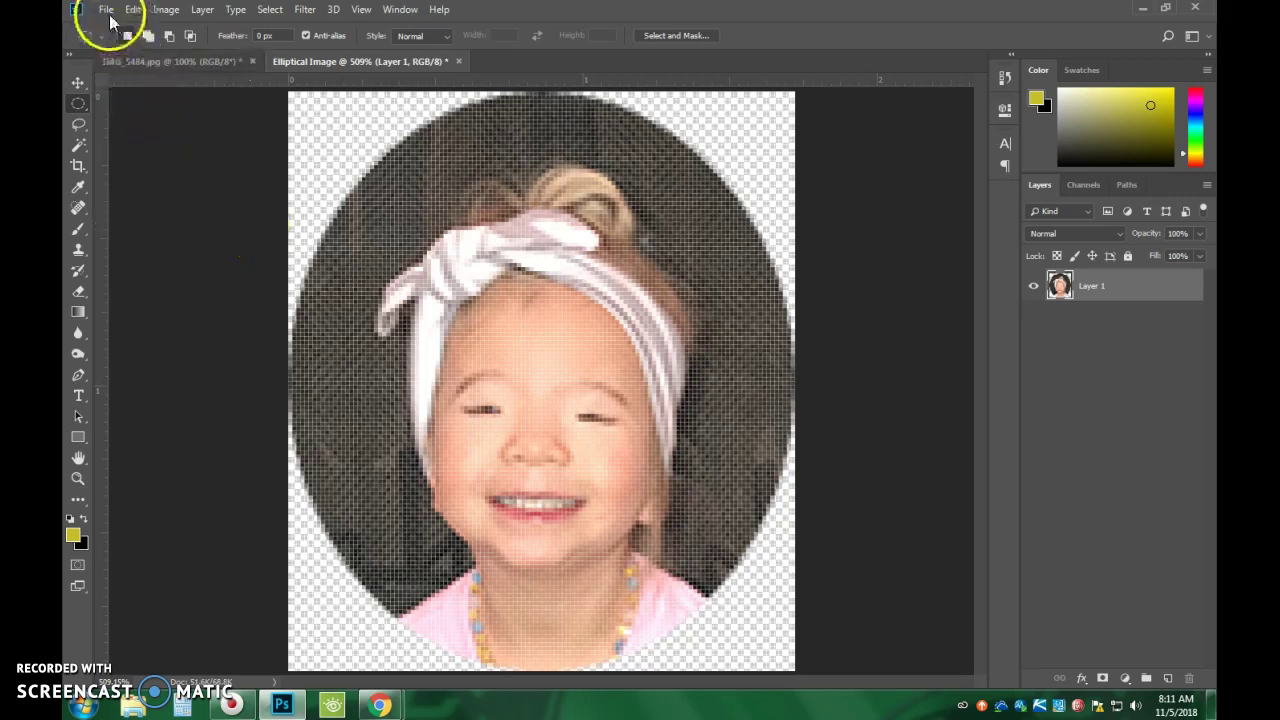
Start Save As for Elliptical Image and choose PNG as the file format
left_click(106, 11)
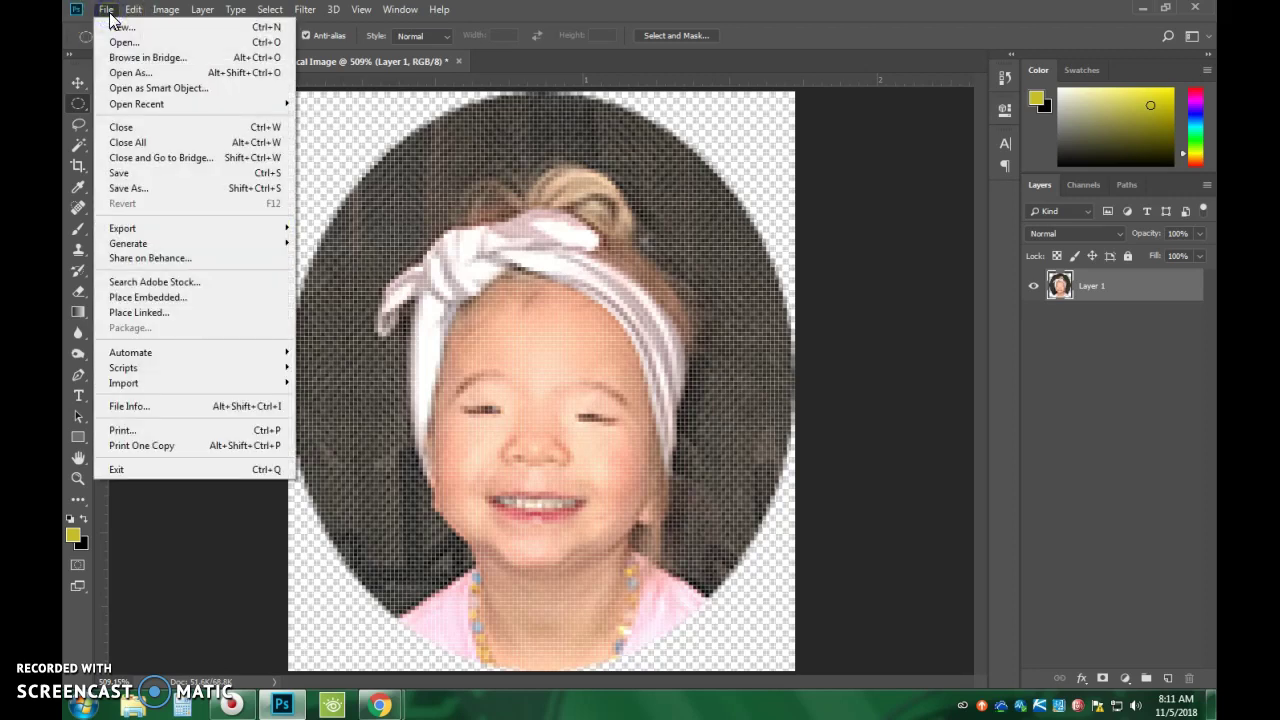
left_click(125, 188)
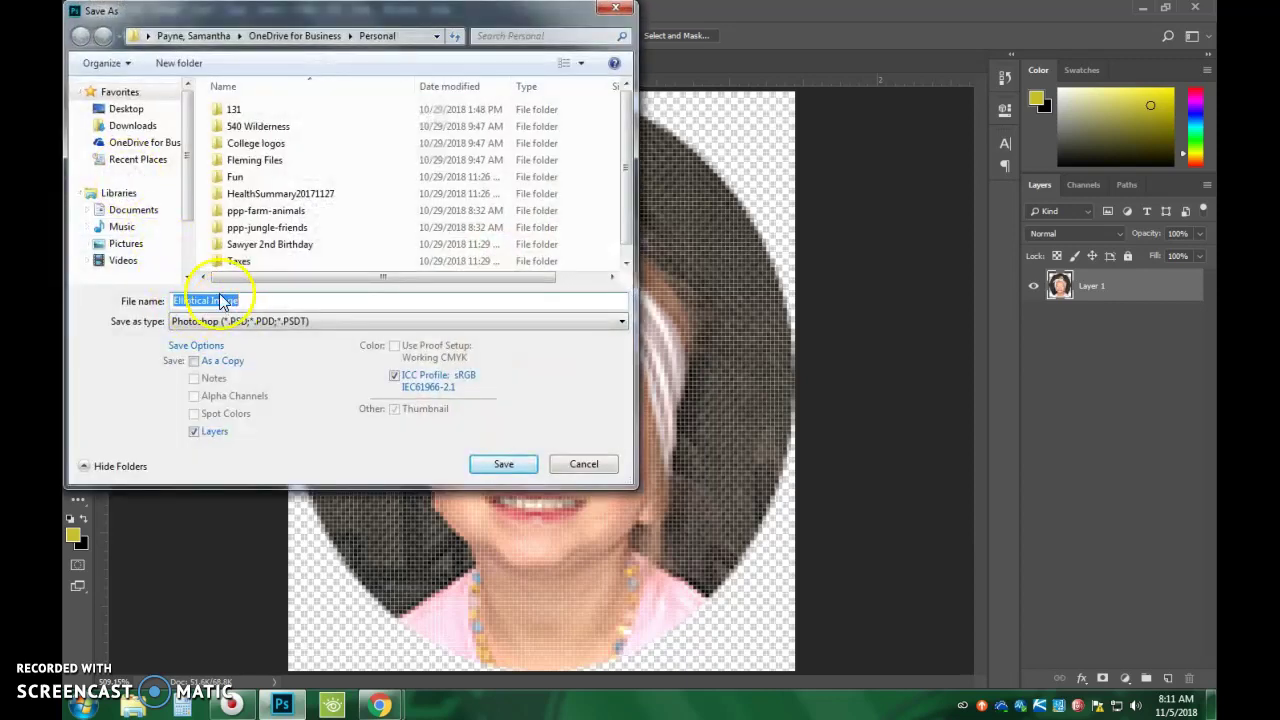
left_click(135, 142)
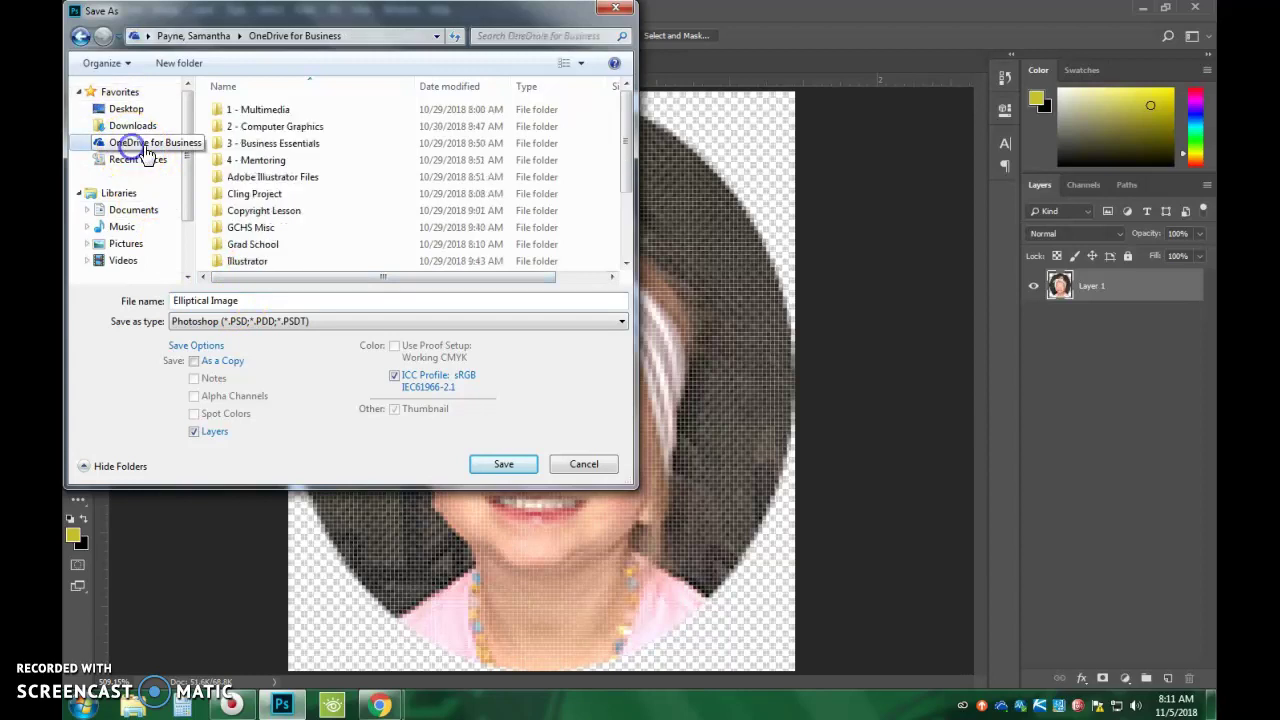
left_click(192, 321)
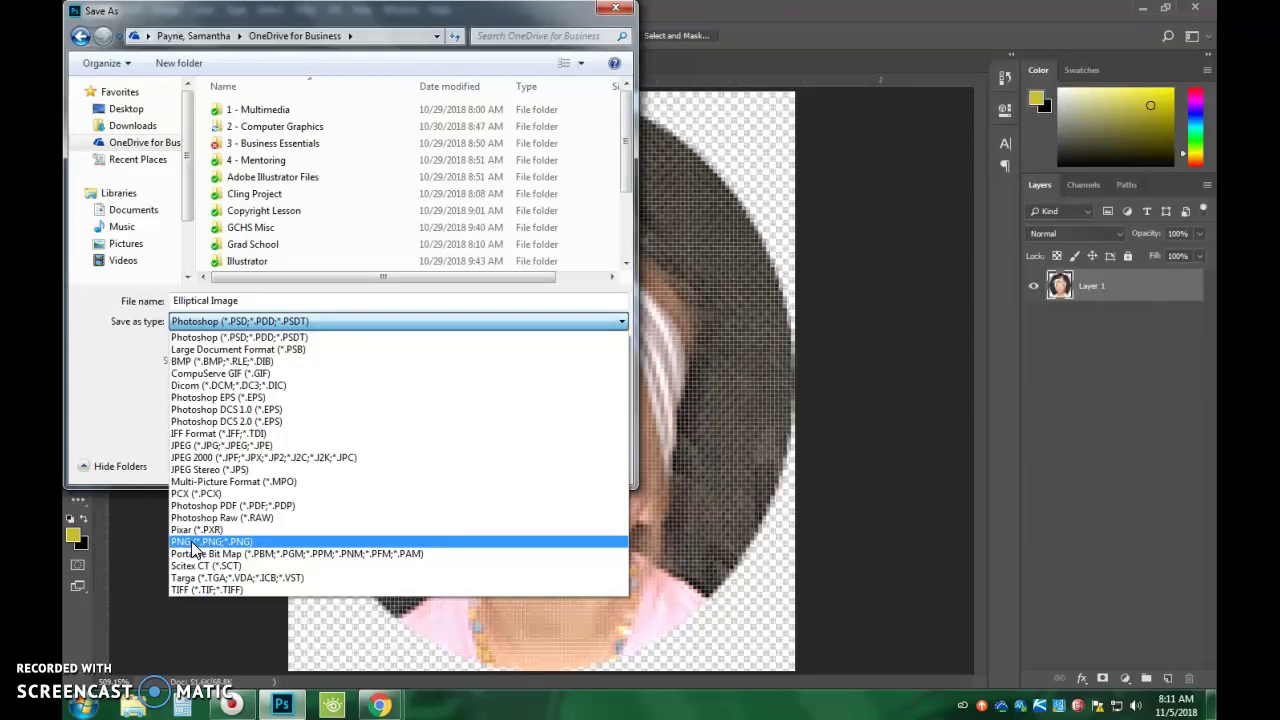
left_click_drag(185, 480, 780, 698)
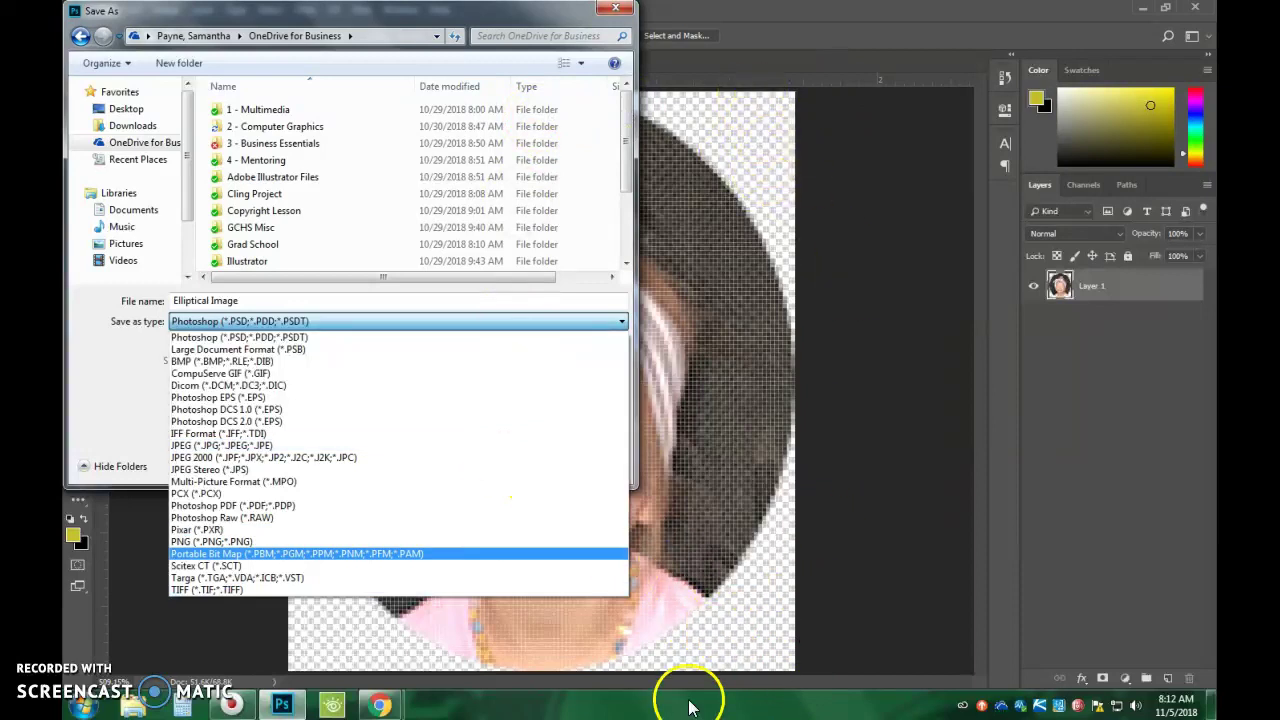
left_click(220, 543)
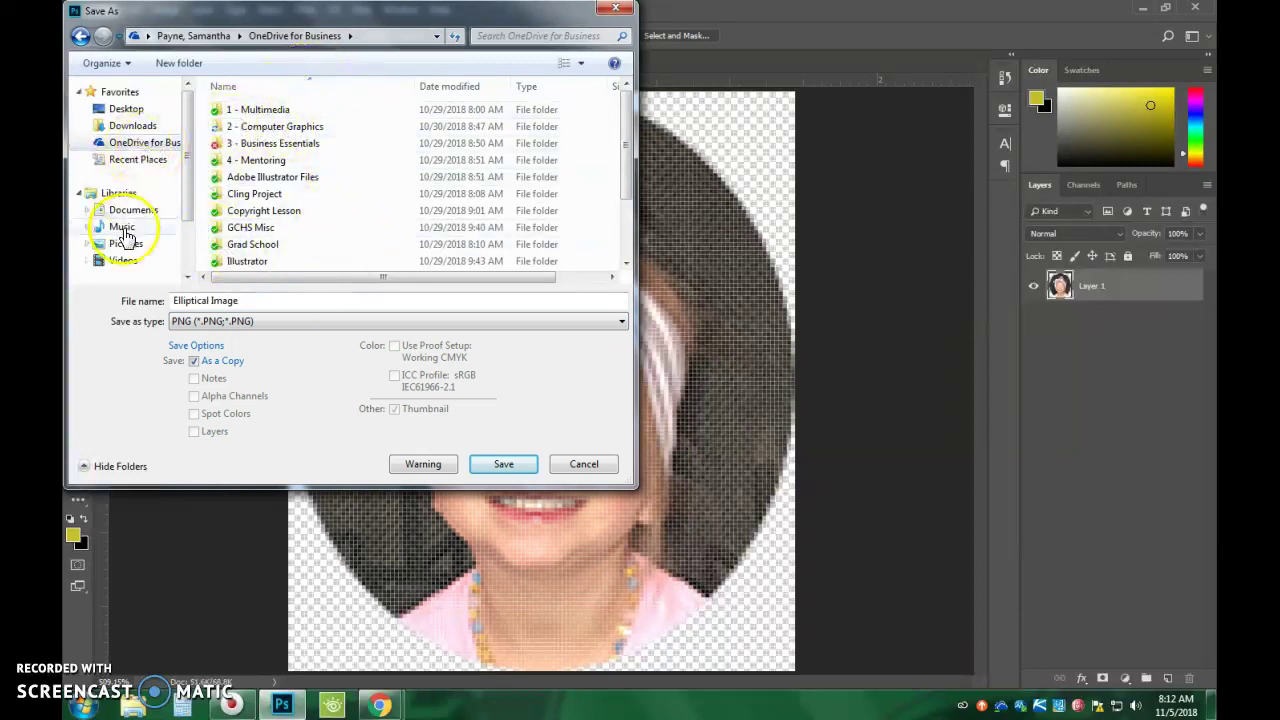
Browse Computer to the H: network drive and save the PNG there
scroll(160, 230, "down", 3)
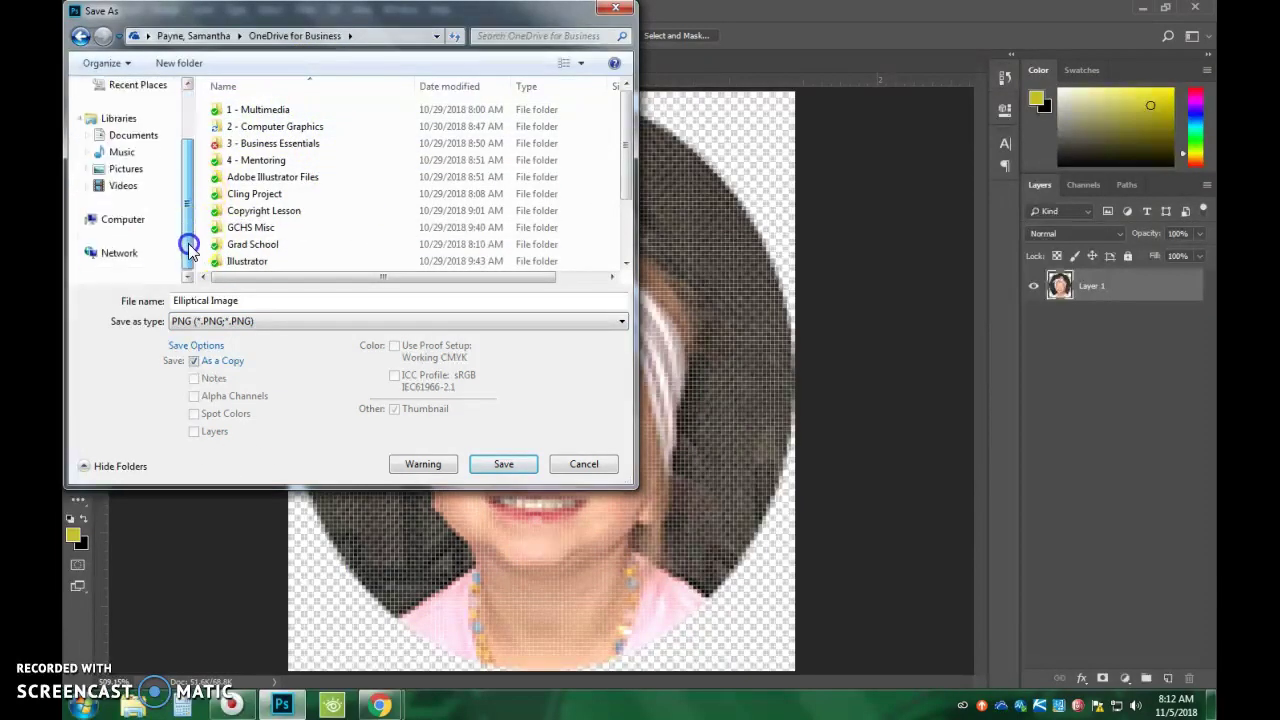
left_click(118, 217)
double_click(285, 257)
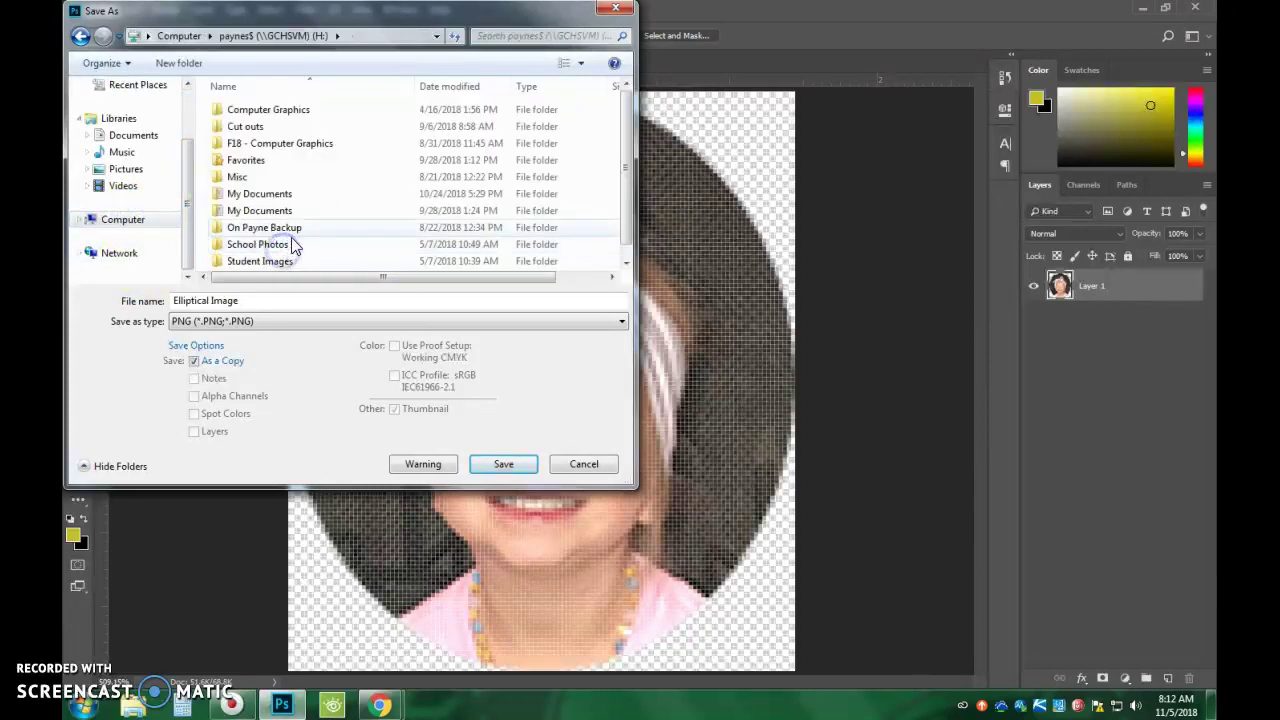
left_click_drag(188, 191, 186, 140)
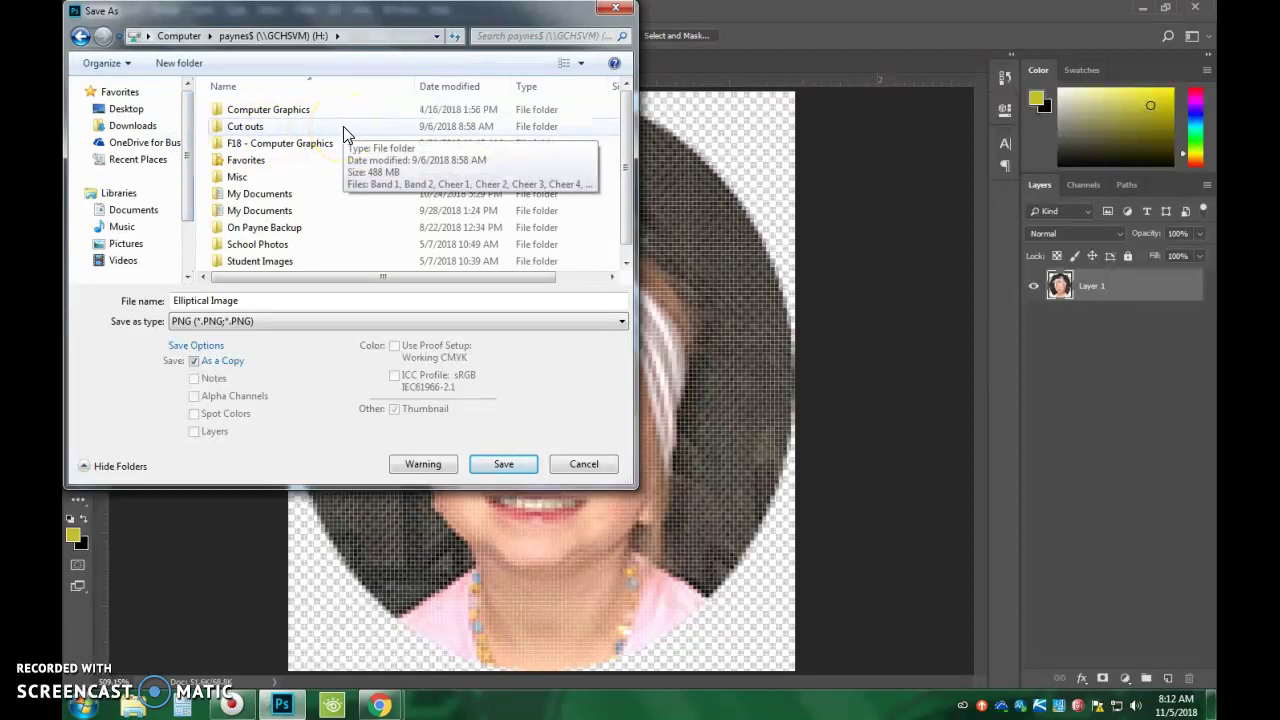
left_click(500, 466)
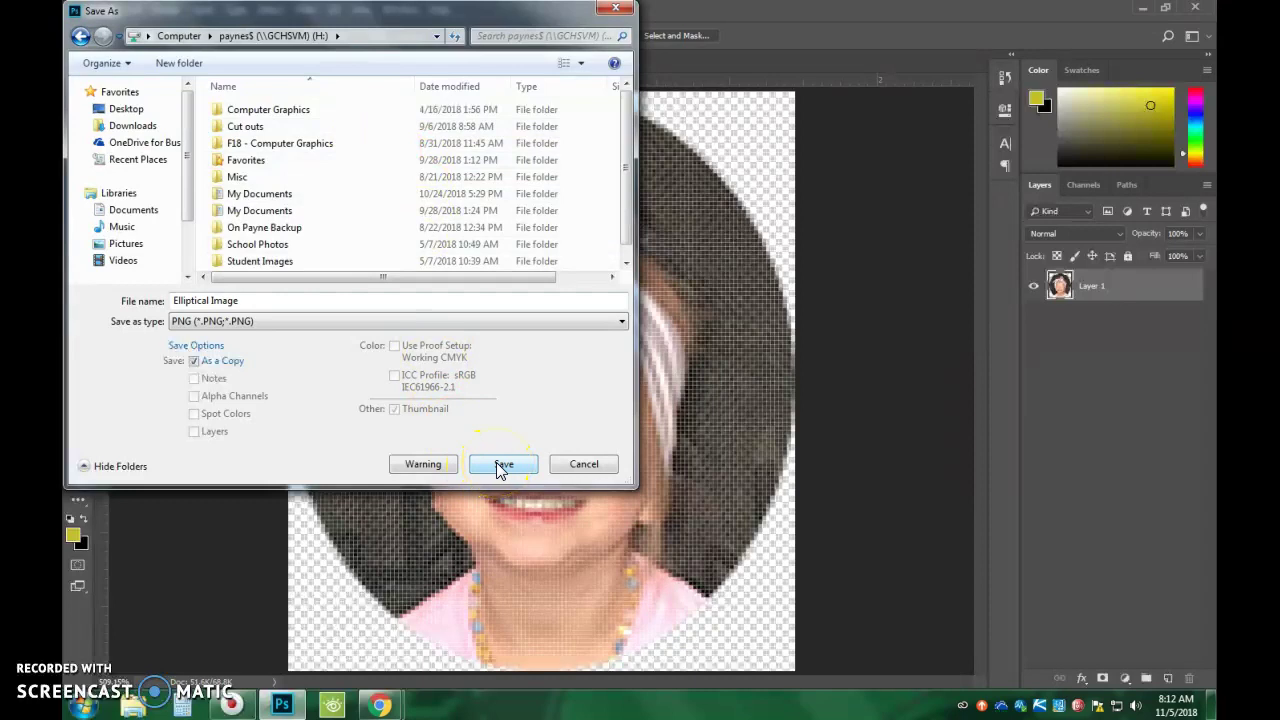
Accept the PNG options, close Elliptical Image without saving, and deselect the oval on IMG_5484.jpg
left_click(536, 212)
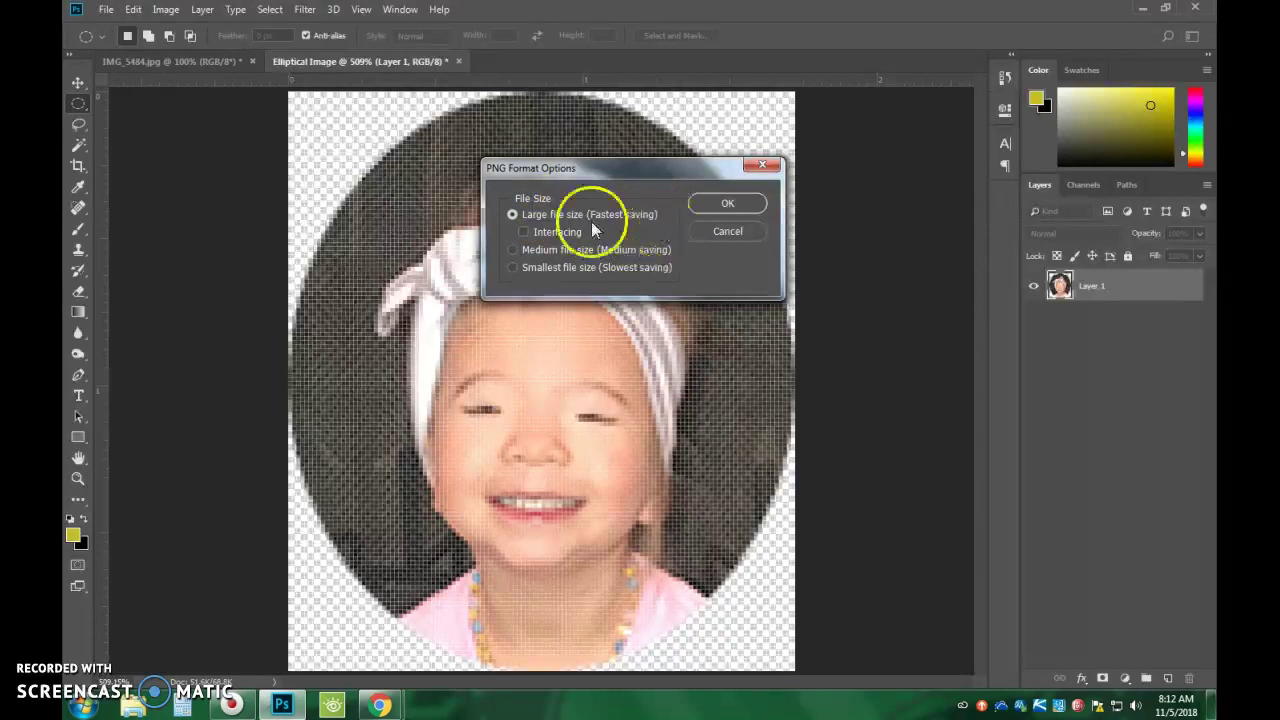
left_click(717, 203)
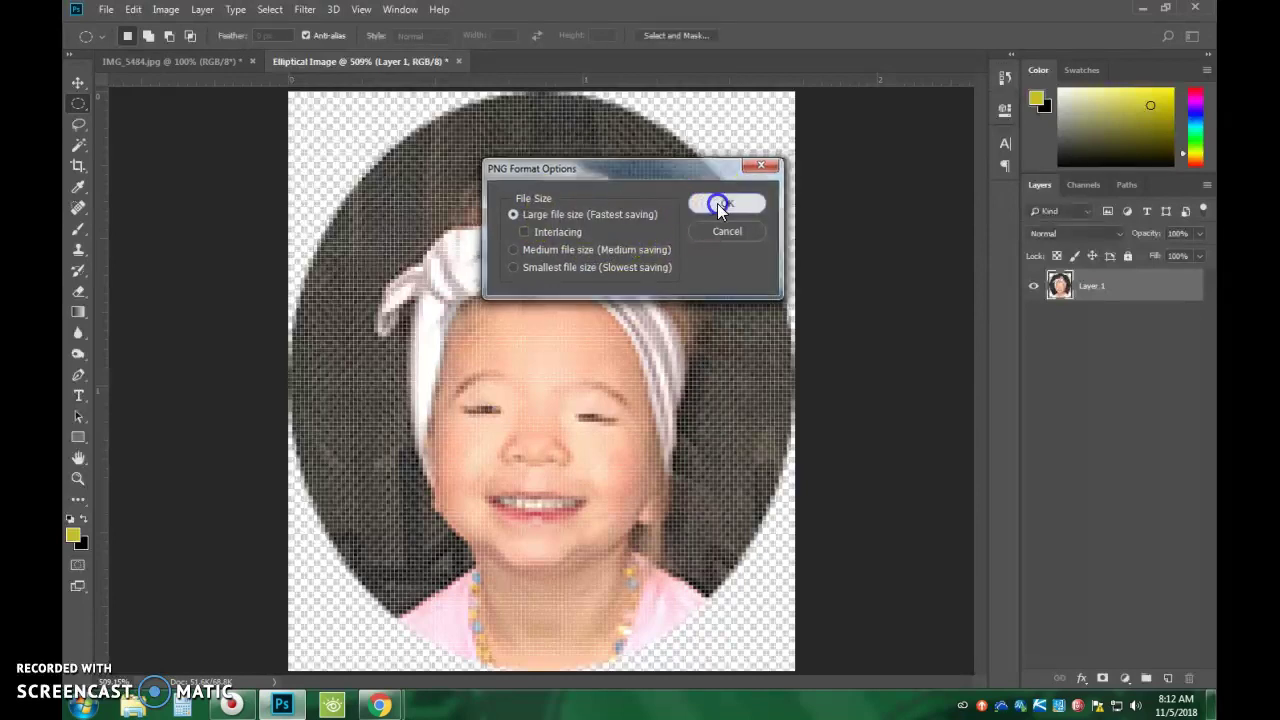
left_click(459, 61)
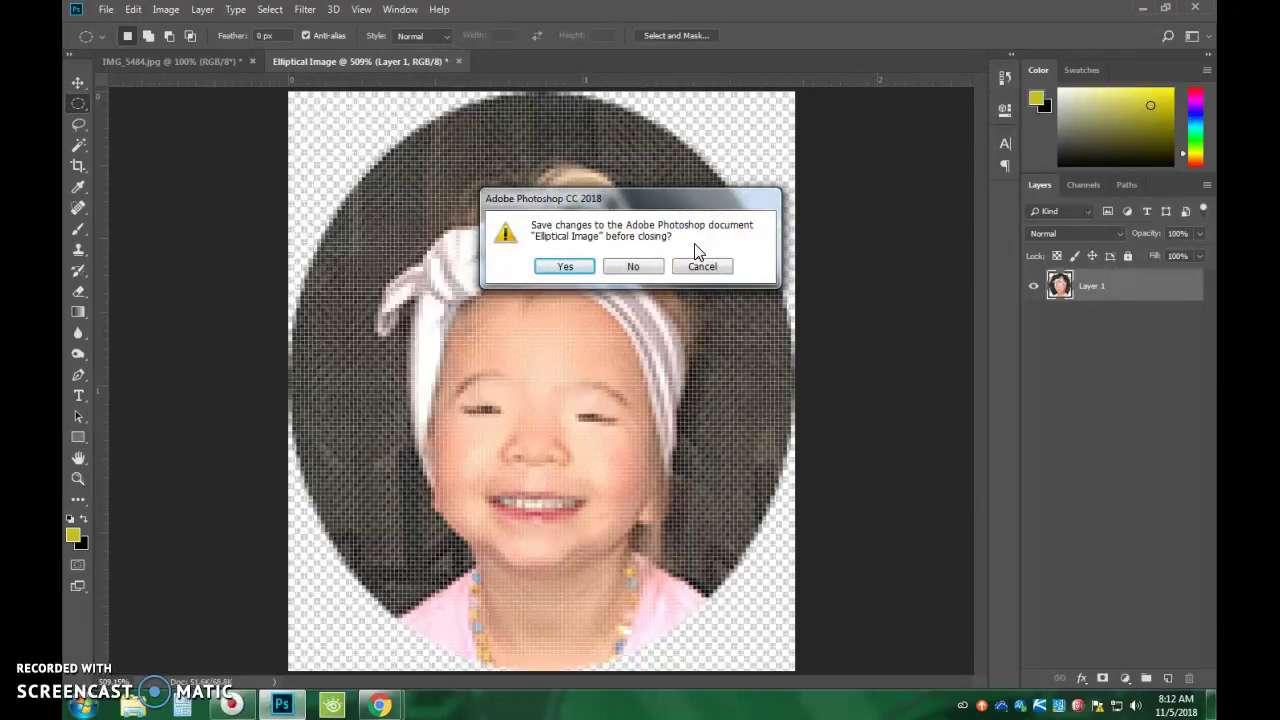
left_click(630, 270)
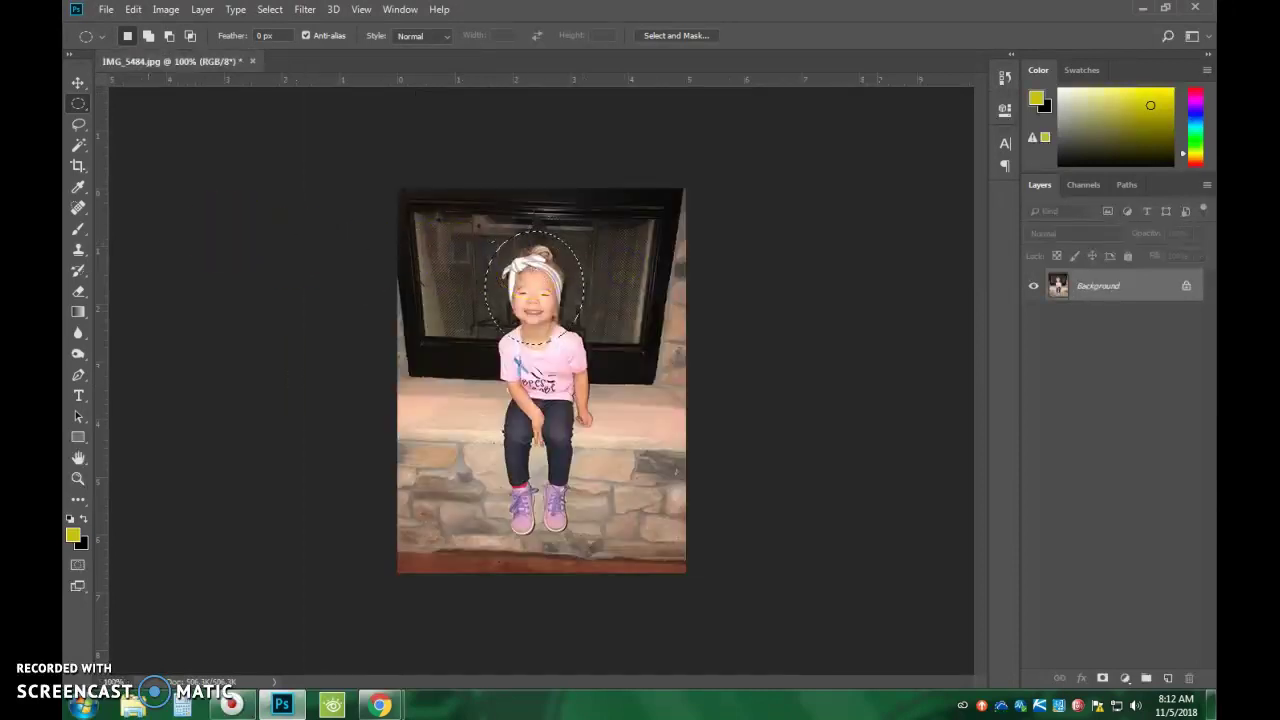
key("ctrl+d")
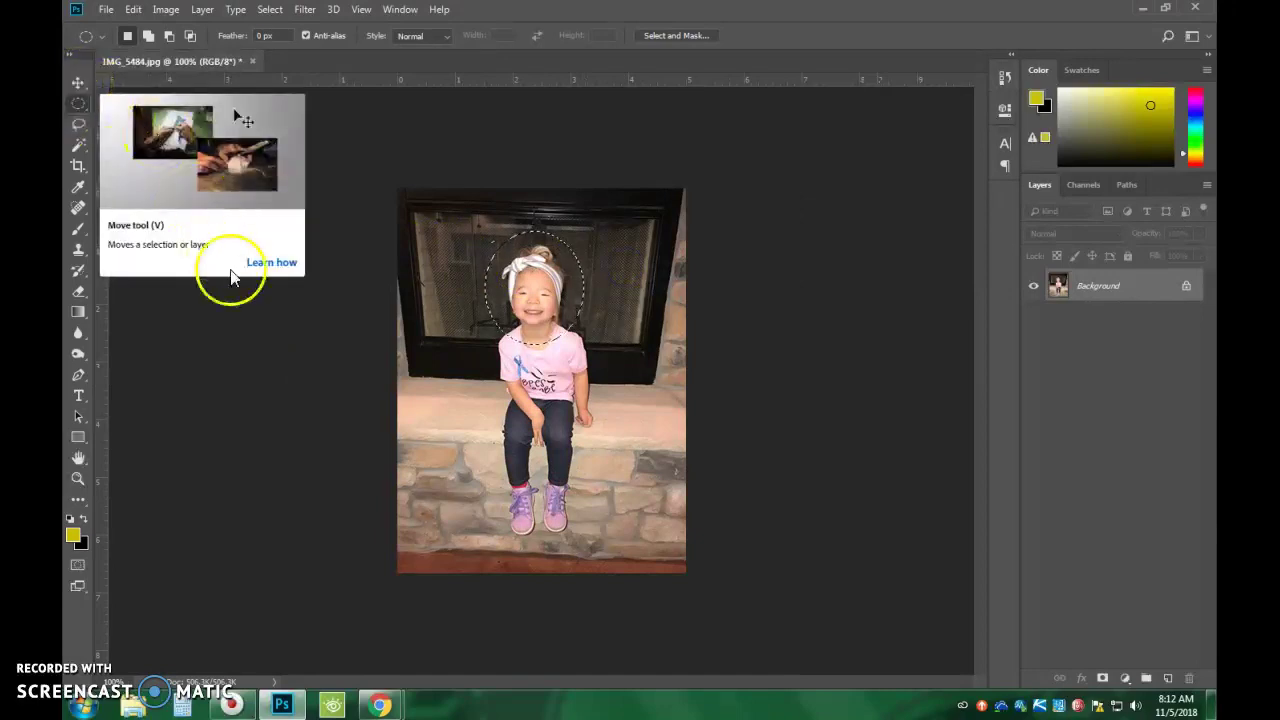